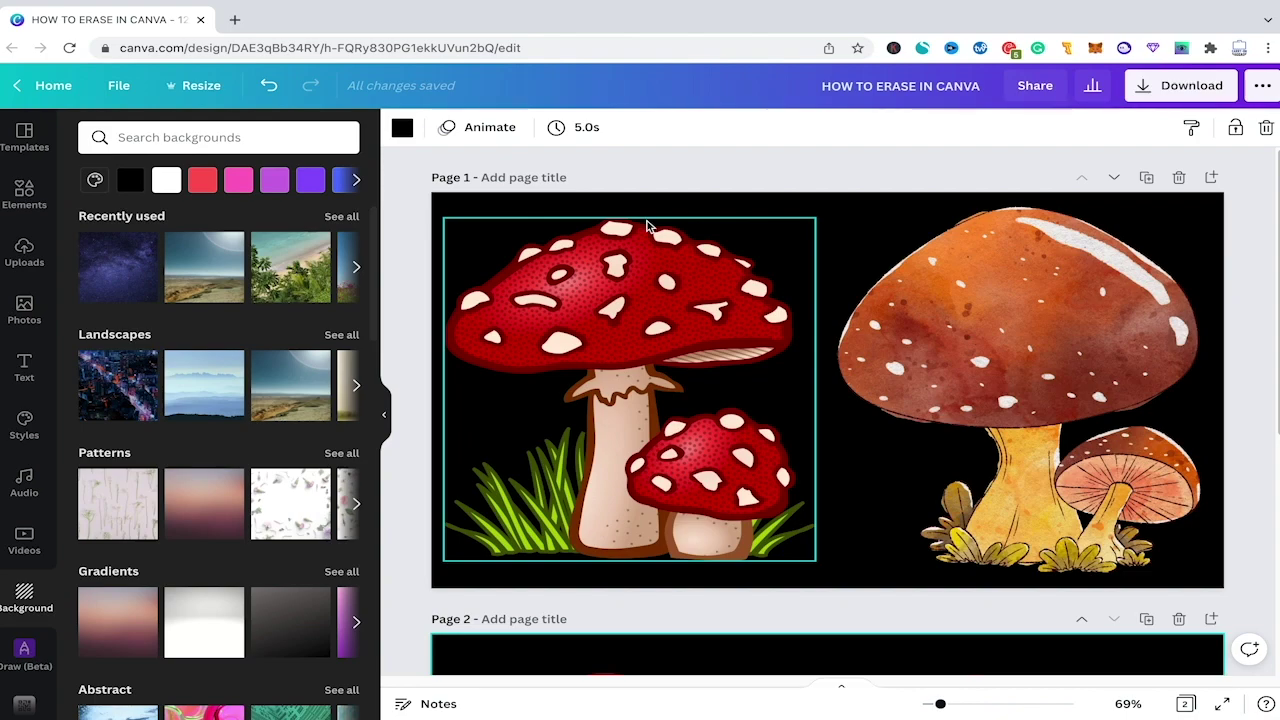
Reselect the red mushroom graphic and drag its top edge slightly downward.
click(590, 256)
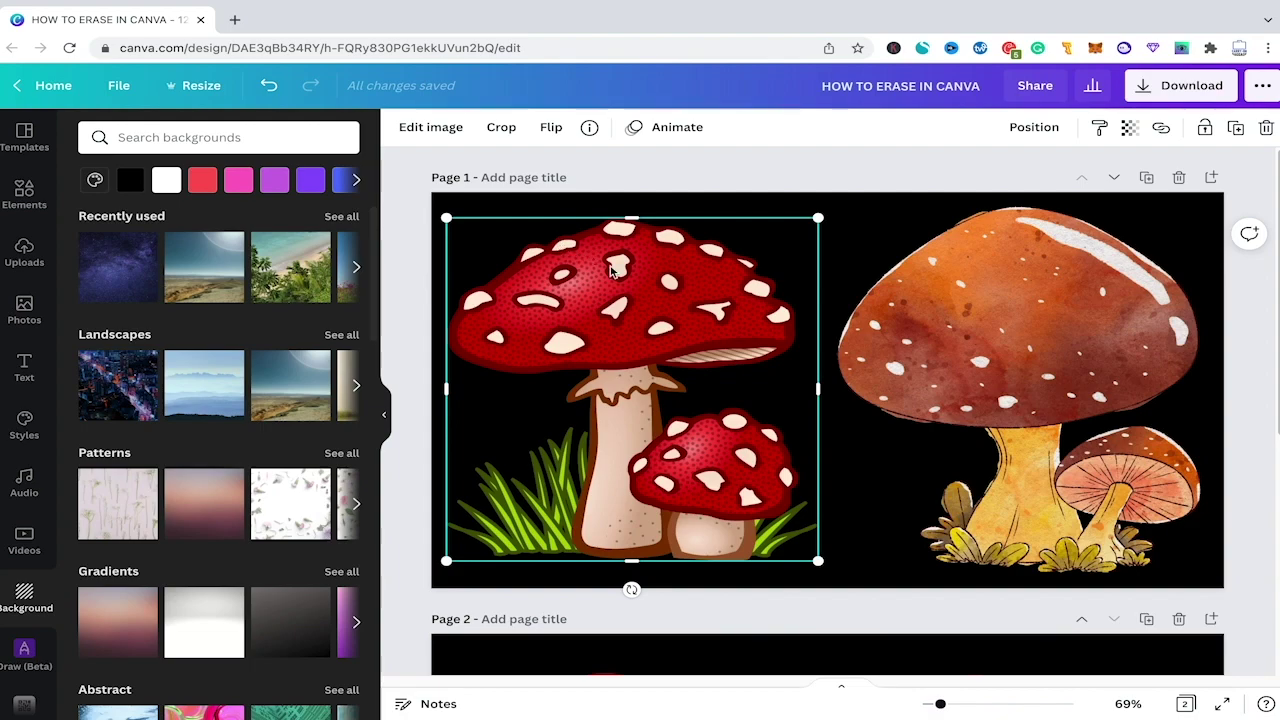
click(651, 172)
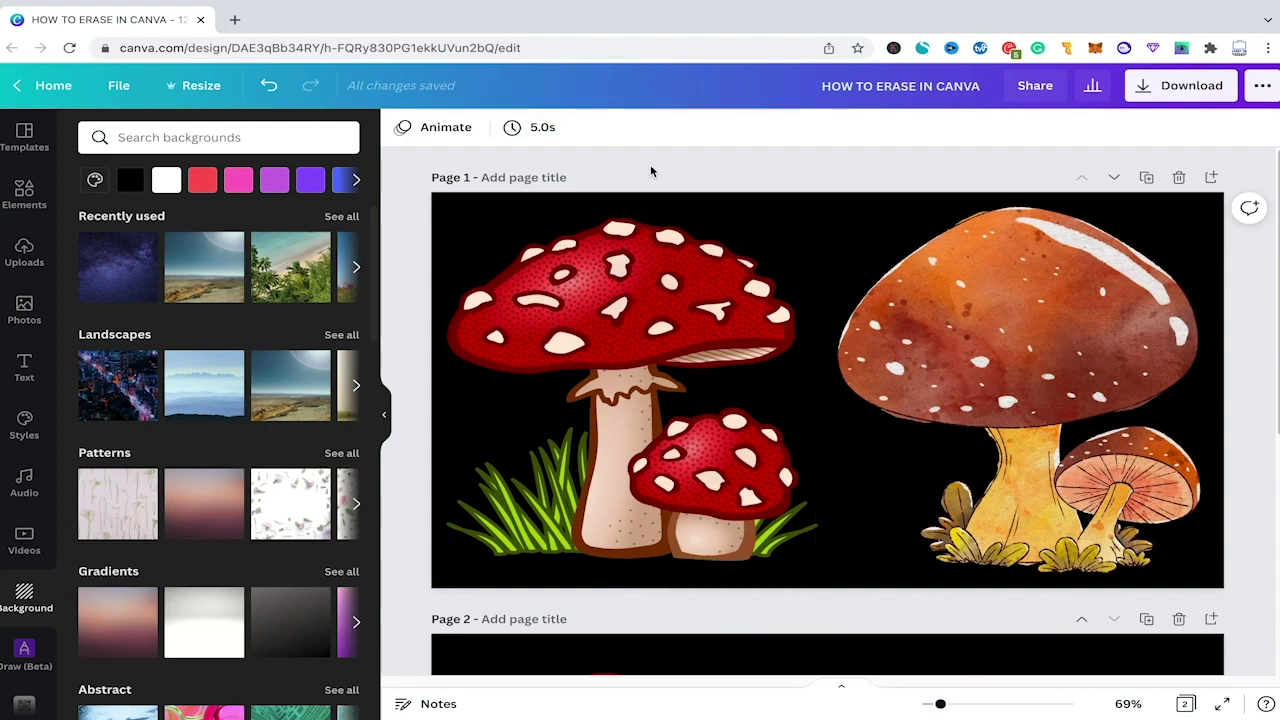
click(680, 328)
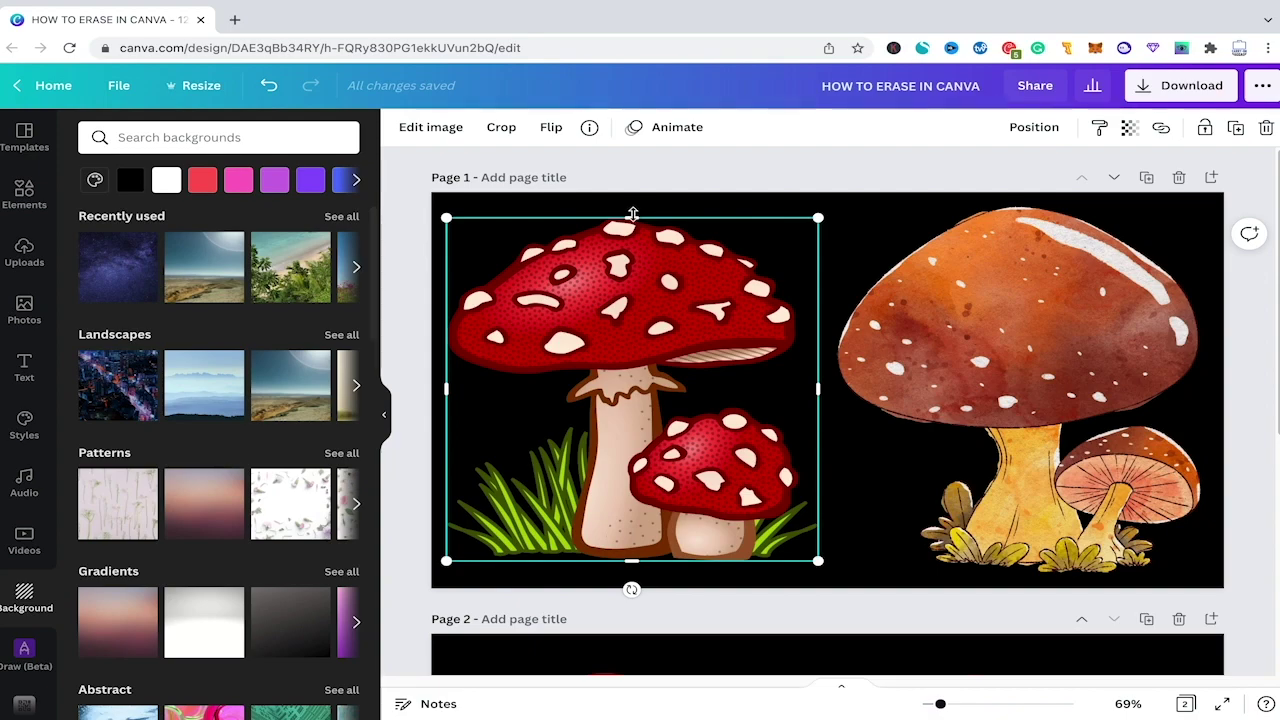
mouse_move(632, 212)
mouse_down()
mouse_move(634, 266)
mouse_move(648, 213)
mouse_up()
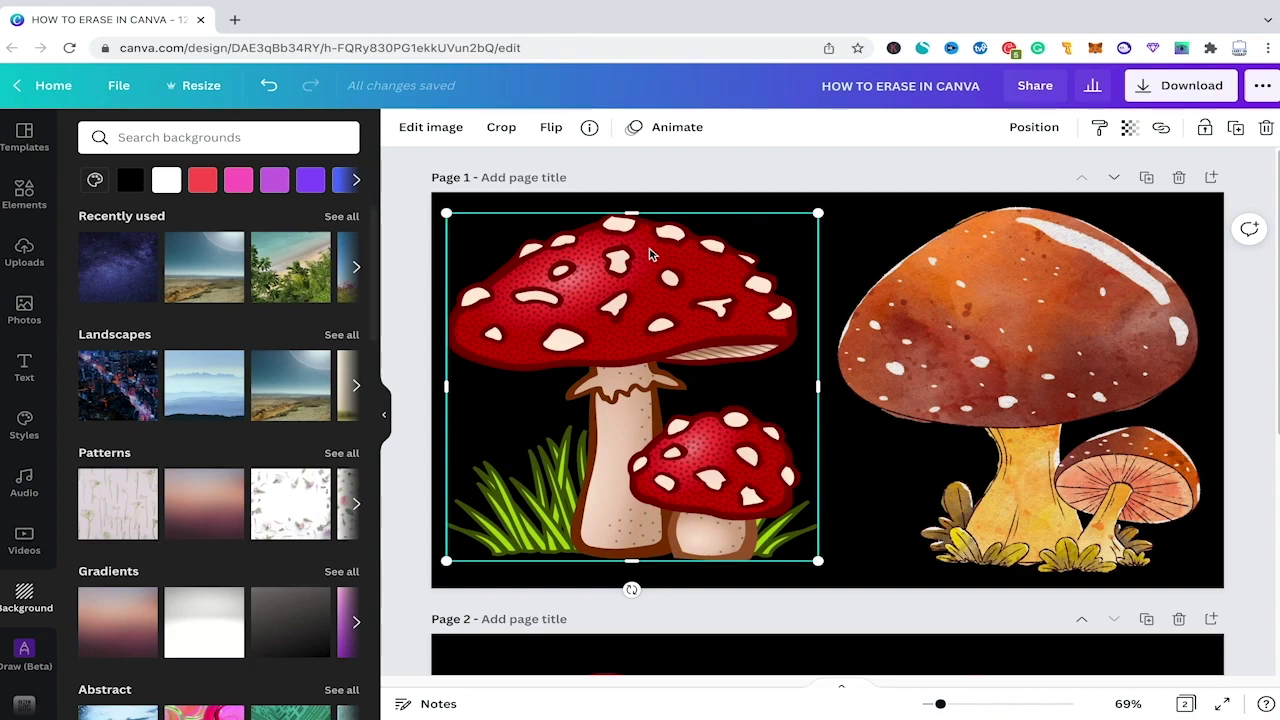
click(737, 177)
Deselect the red mushroom graphic and show the Elements panel with mushroom graphics.
click(688, 248)
click(811, 172)
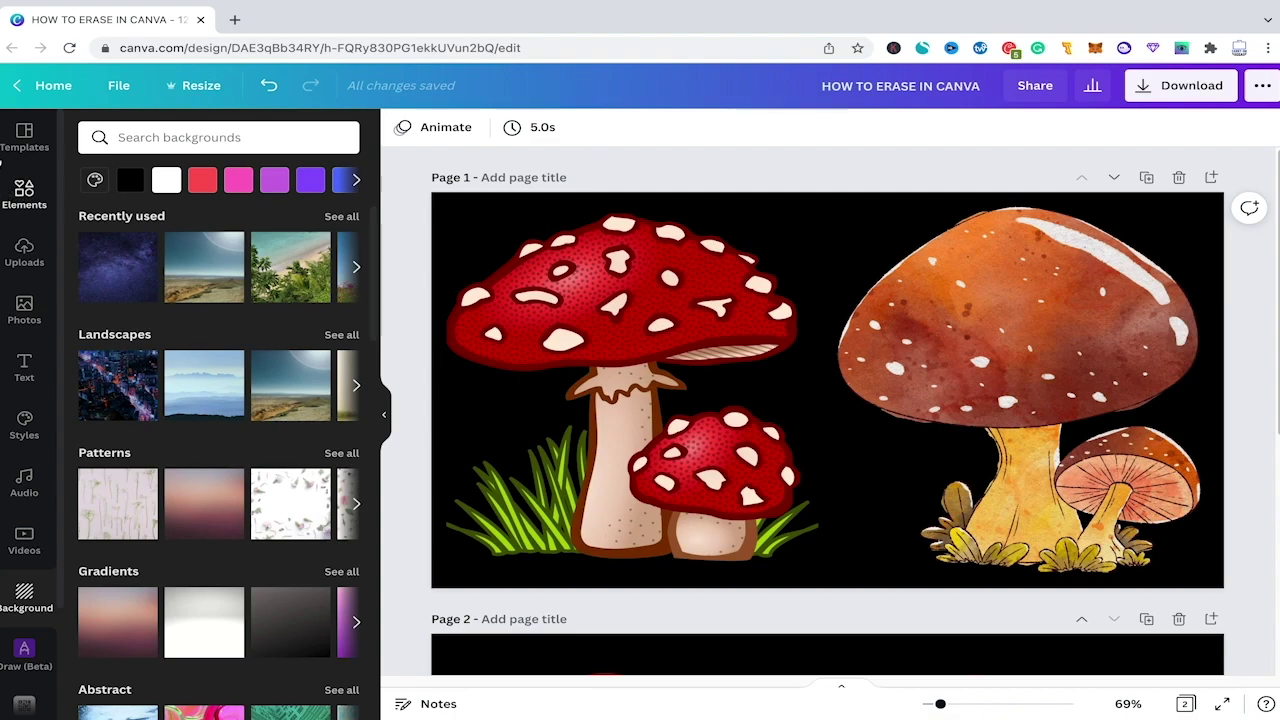
click(24, 193)
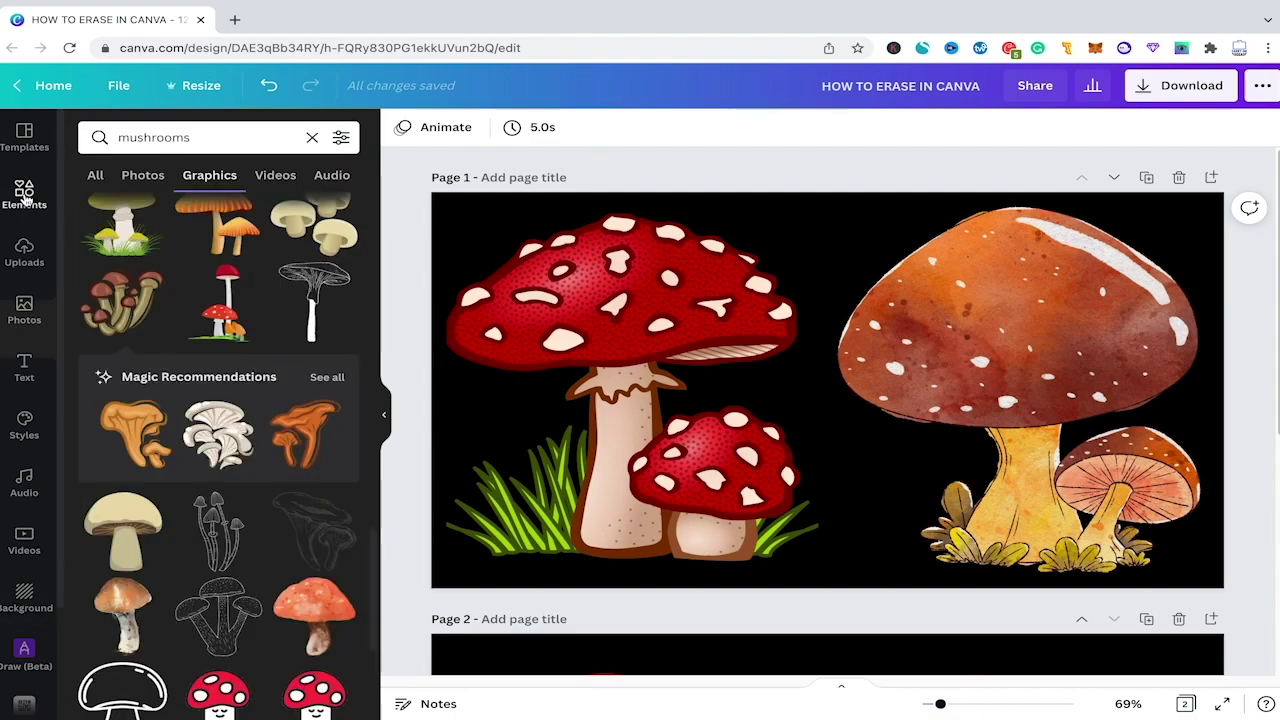
Search Elements for 'circle' and drag the first white circle onto the page.
click(150, 137)
text(circle)
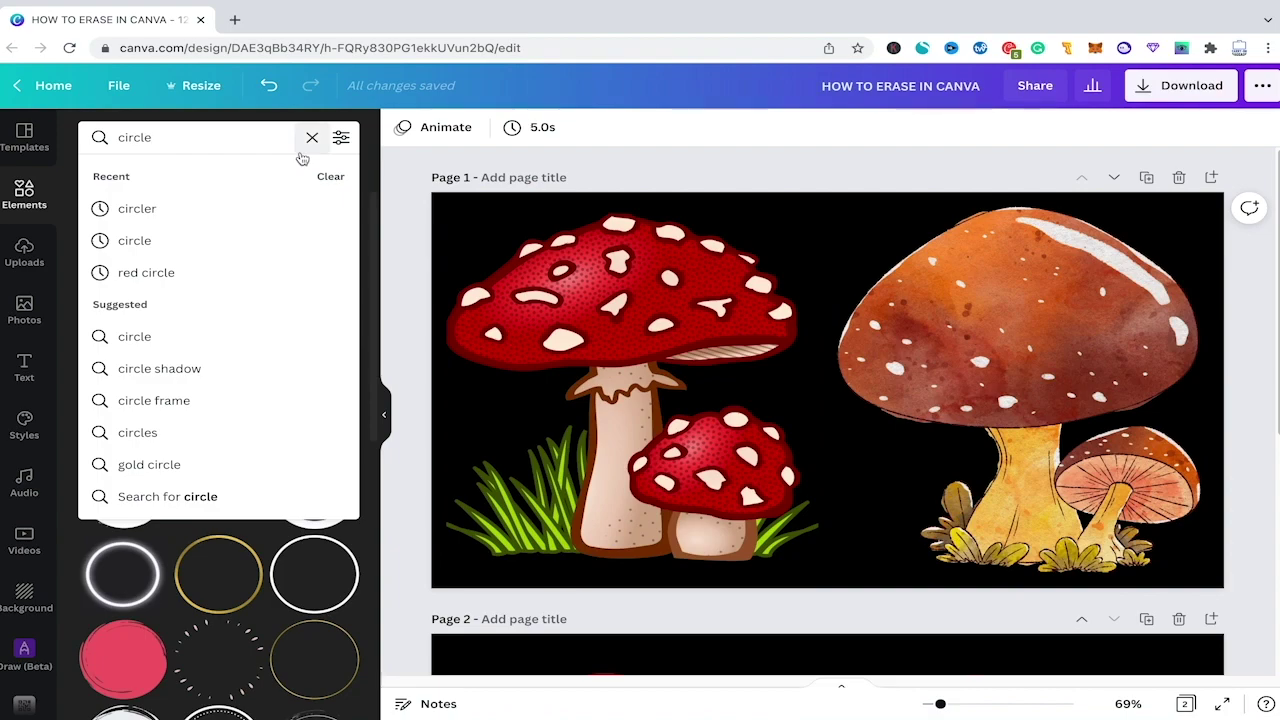
key(Return)
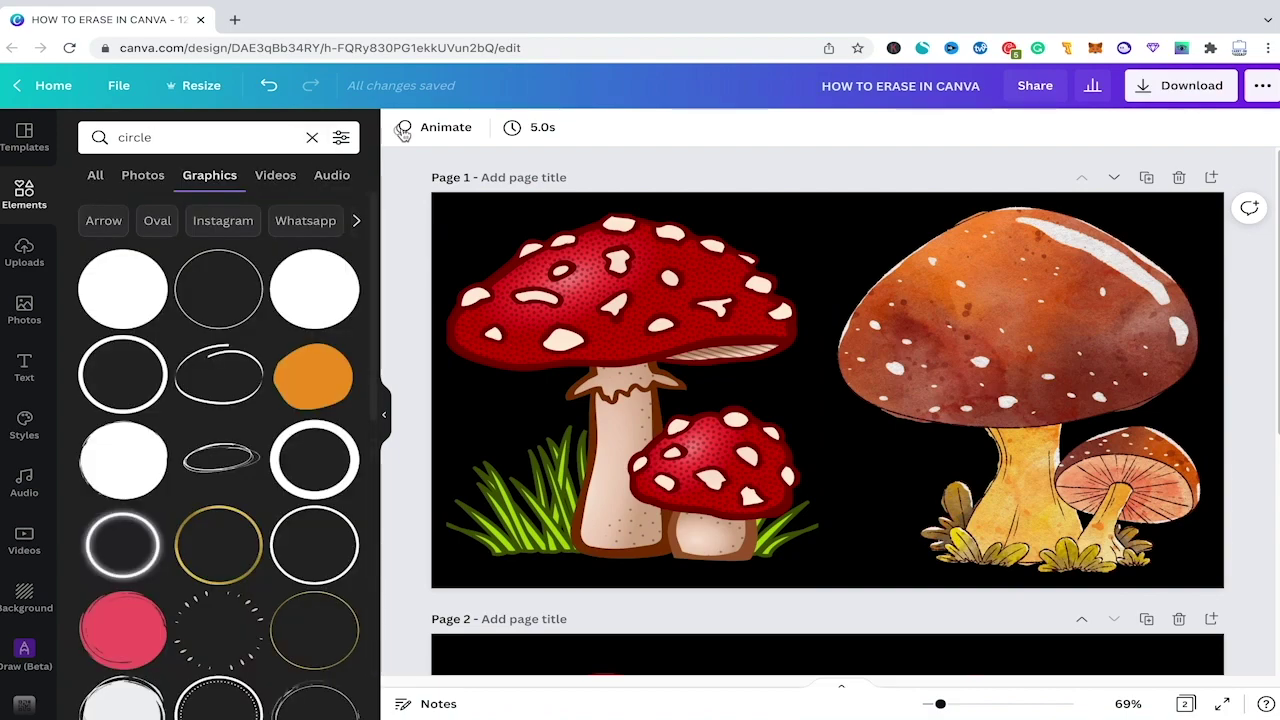
drag(108, 288, 768, 265)
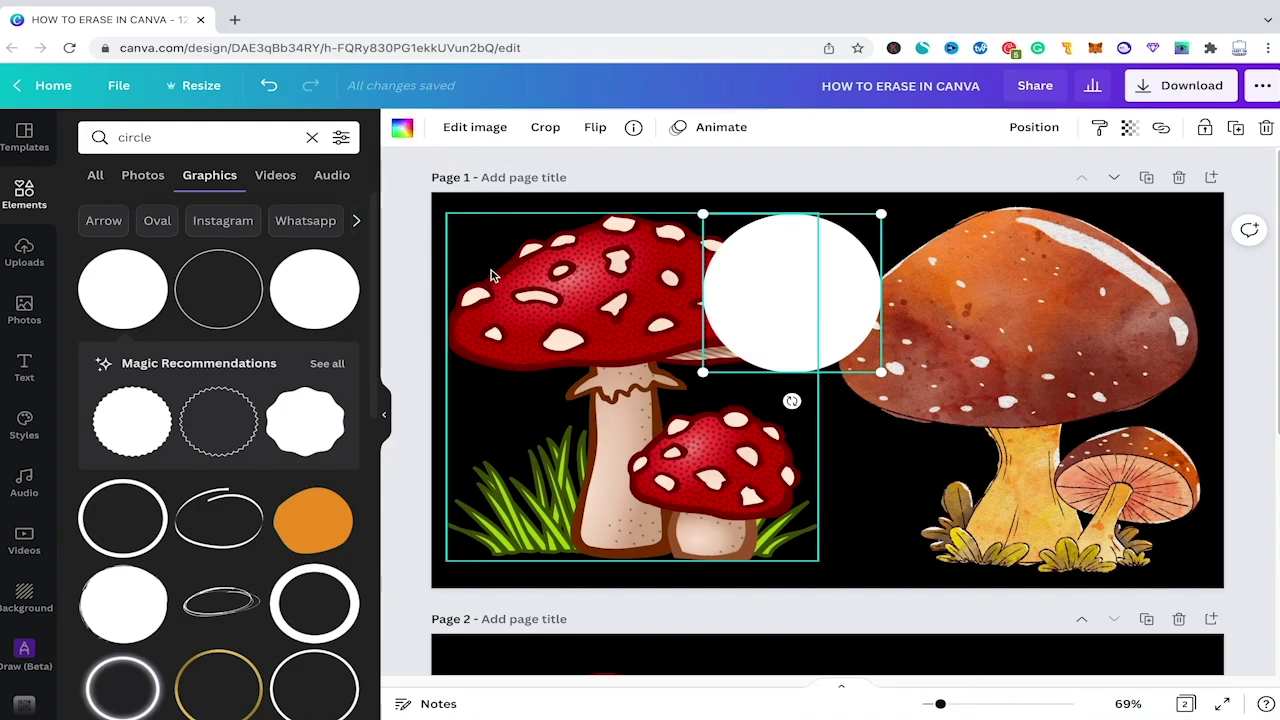
Make the circle black from Document Colors and shrink it over the red cap's right edge.
click(401, 127)
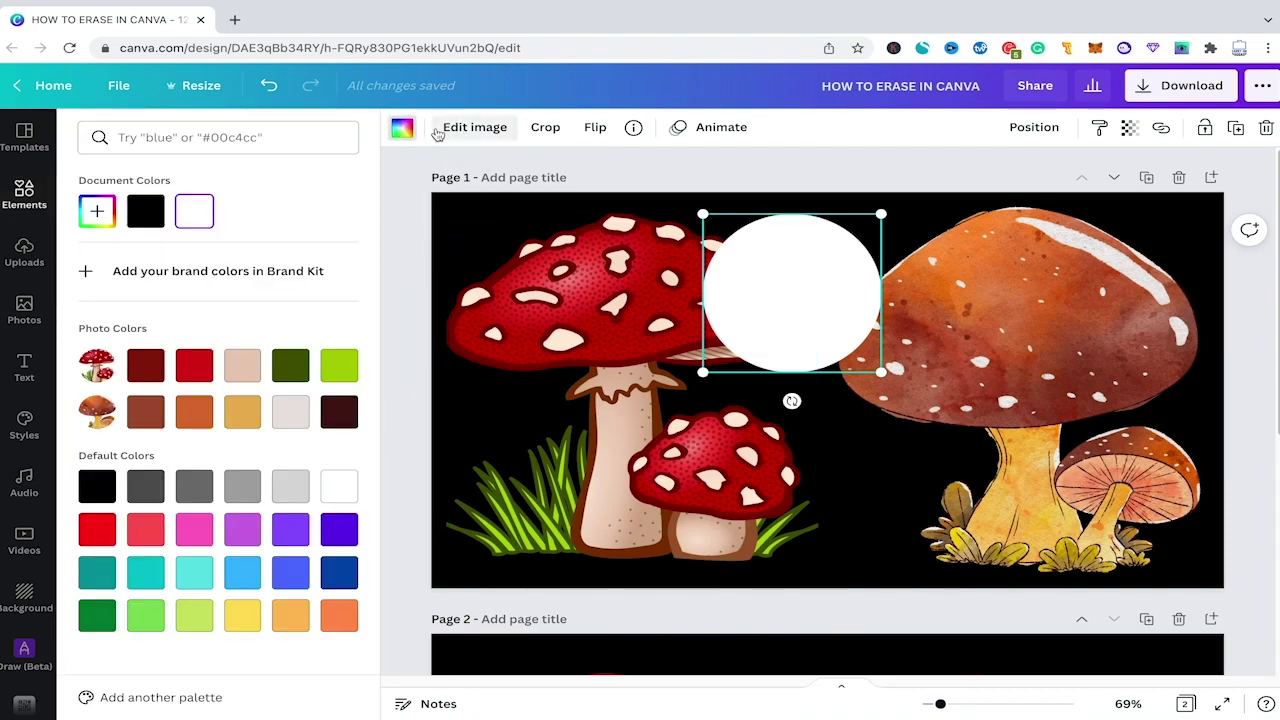
click(145, 211)
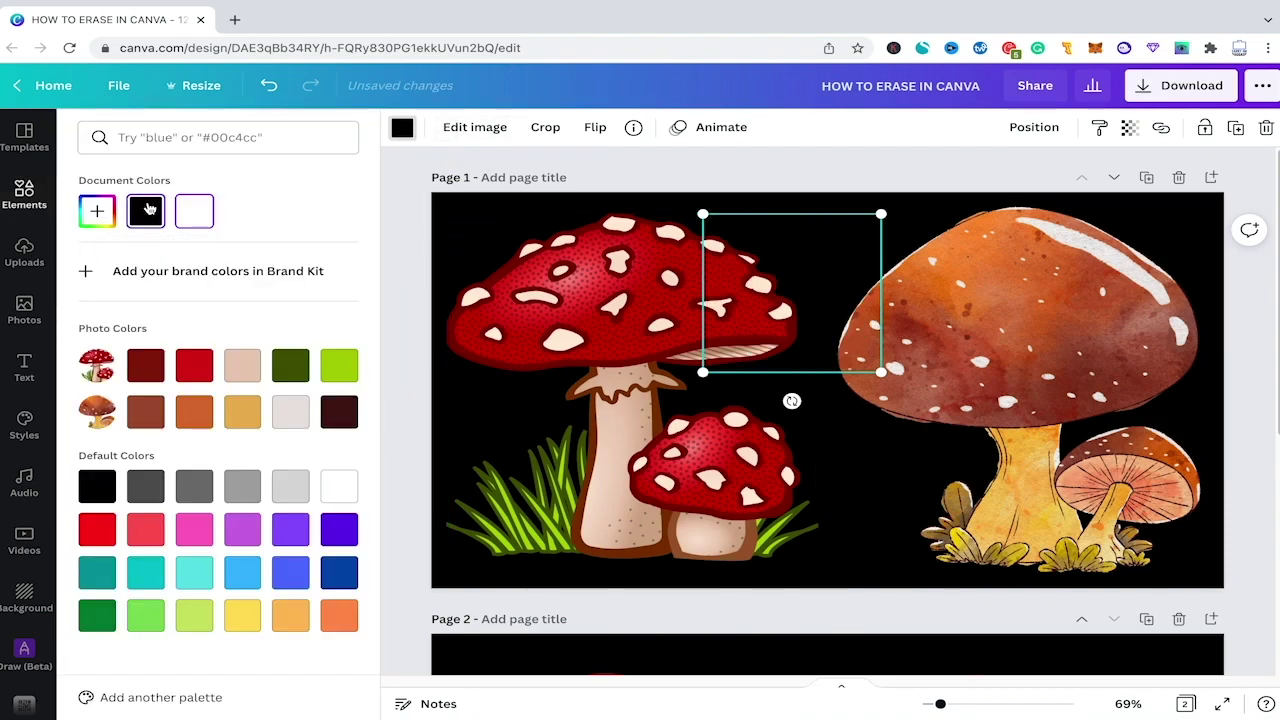
drag(789, 293, 783, 291)
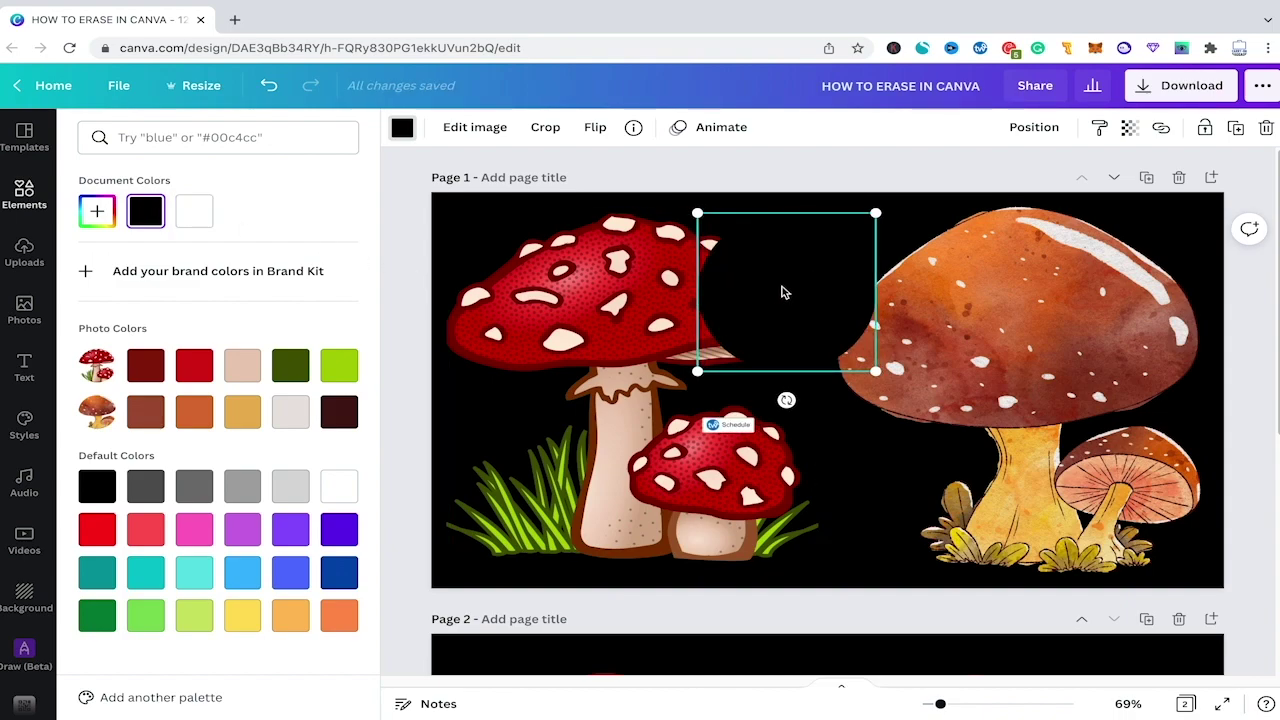
drag(876, 213, 809, 273)
drag(749, 333, 777, 273)
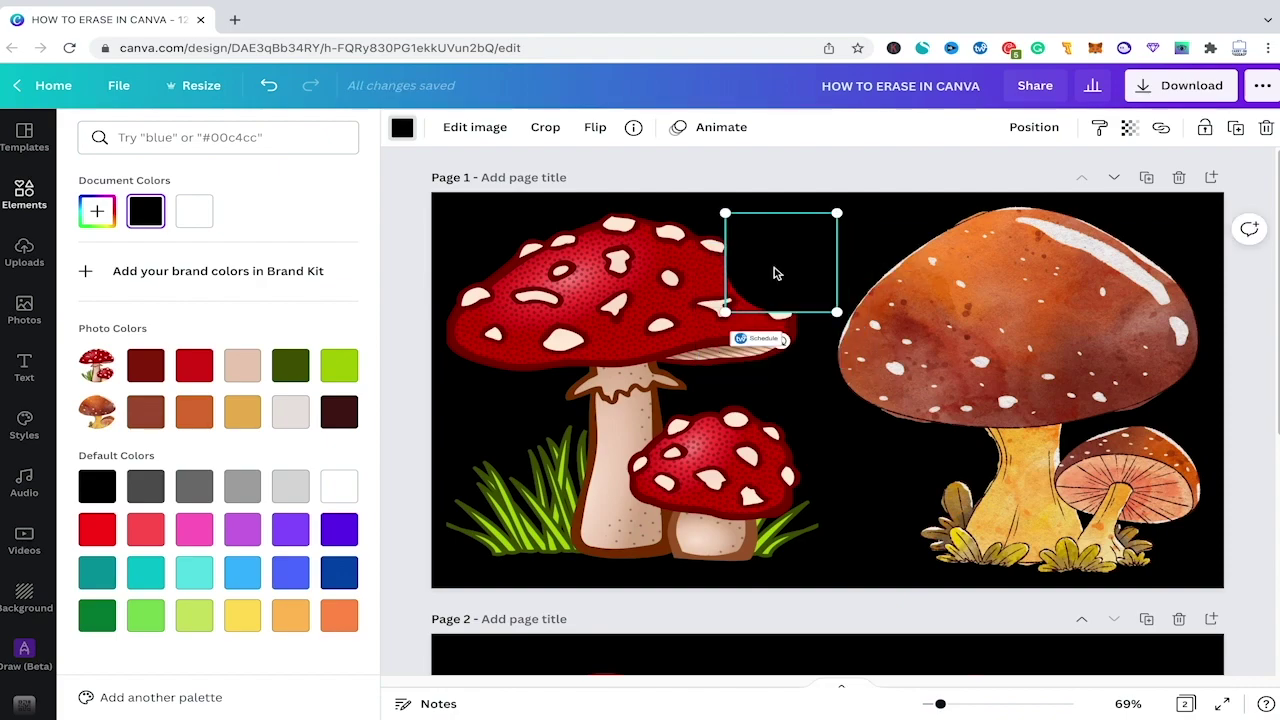
mouse_move(776, 262)
mouse_down()
mouse_move(724, 247)
mouse_move(766, 263)
mouse_up()
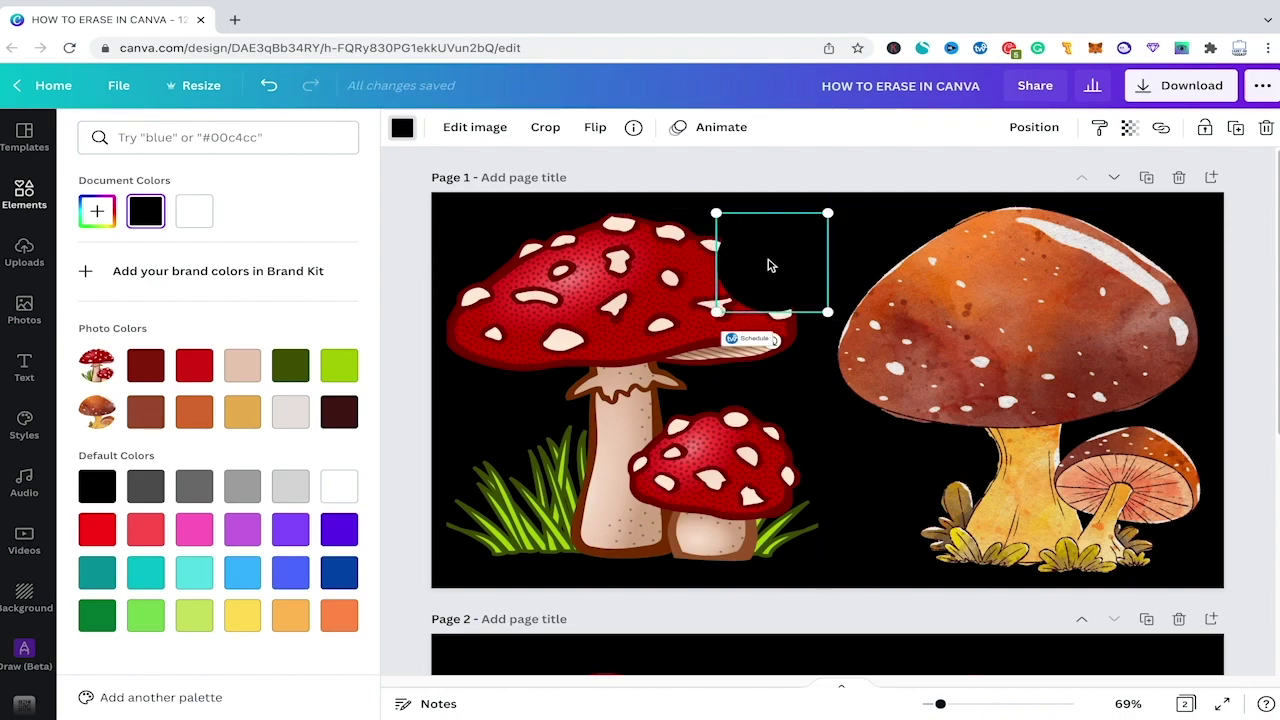
drag(818, 219, 816, 241)
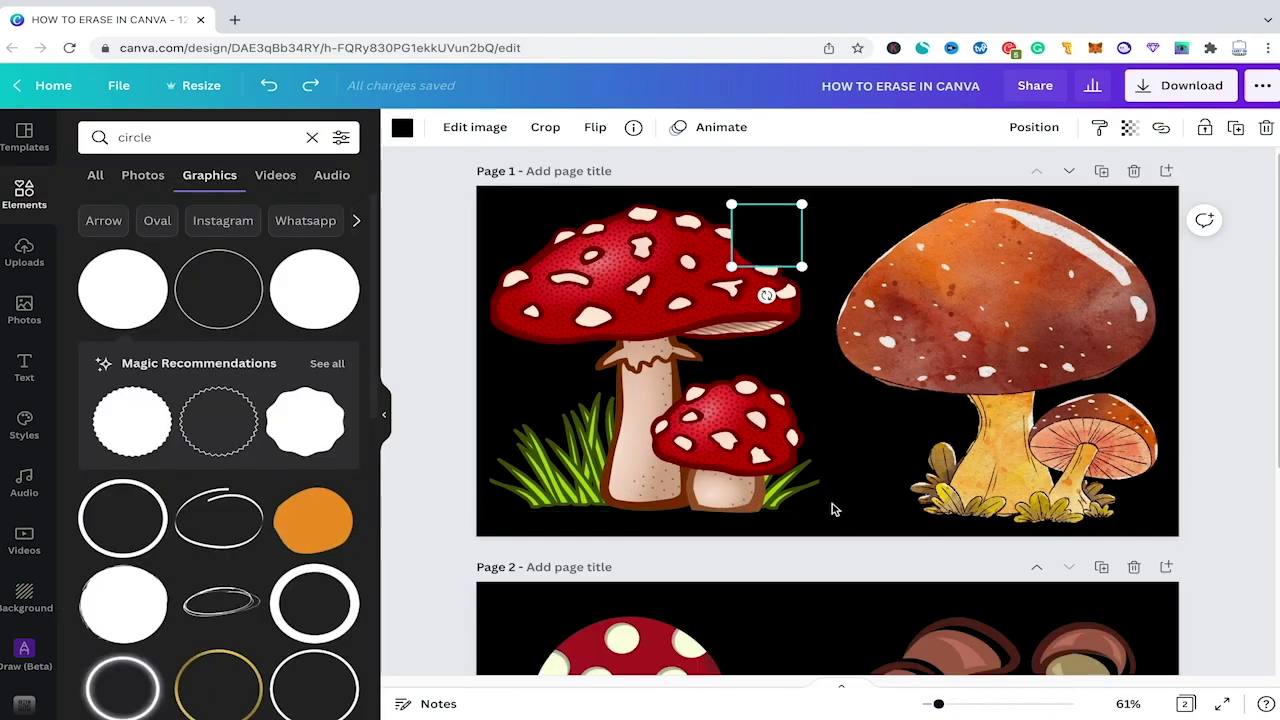
Move the black circle down beside the small mushroom's stem, zoom in, and shrink it.
drag(766, 240, 821, 492)
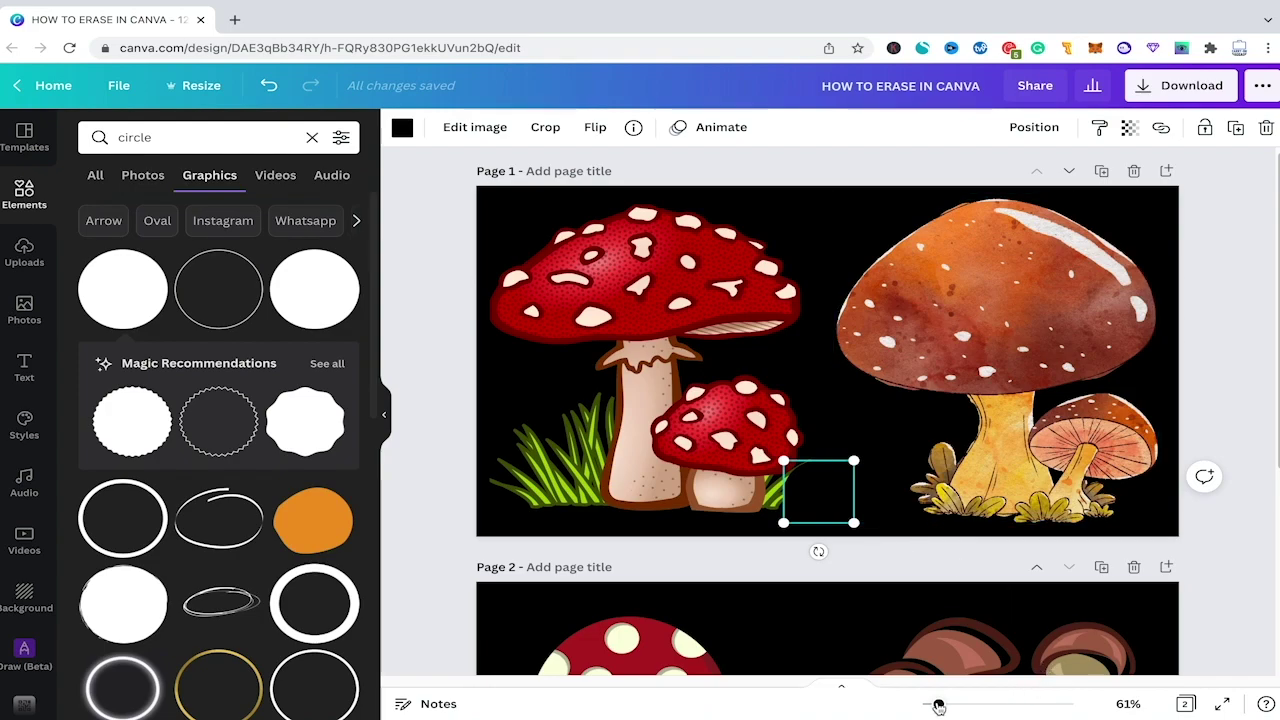
drag(938, 704, 959, 707)
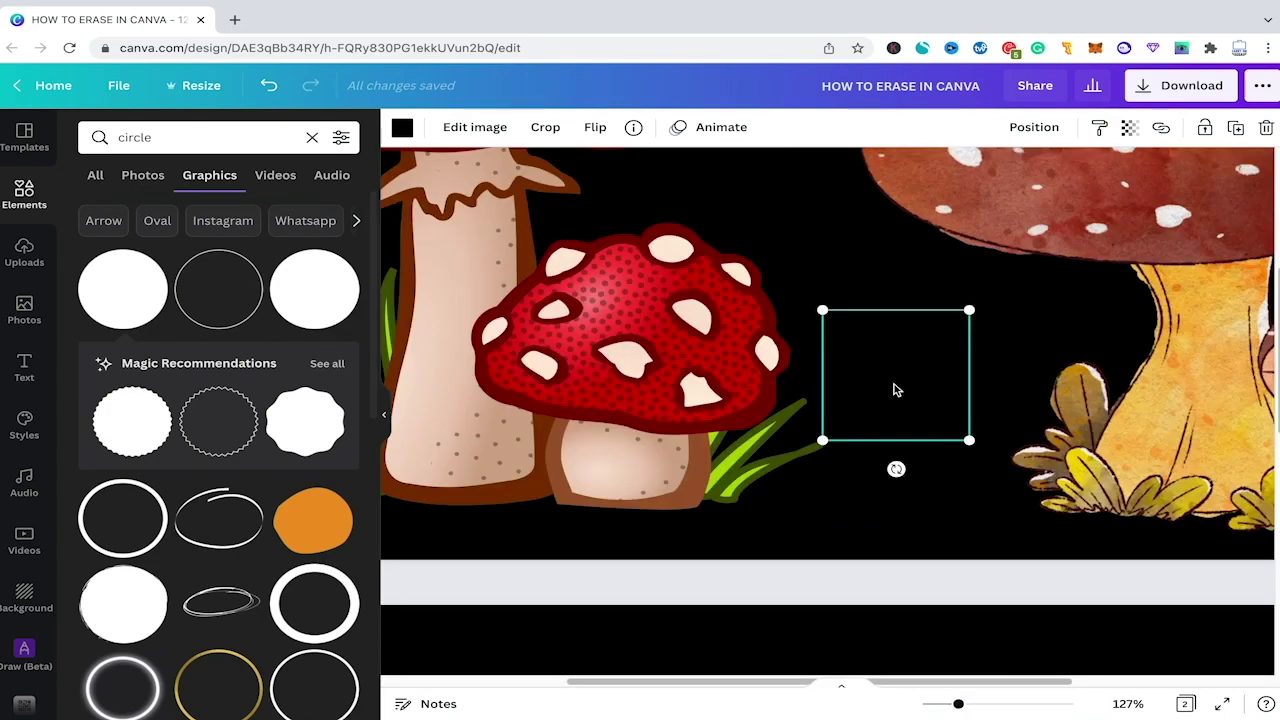
drag(894, 389, 769, 477)
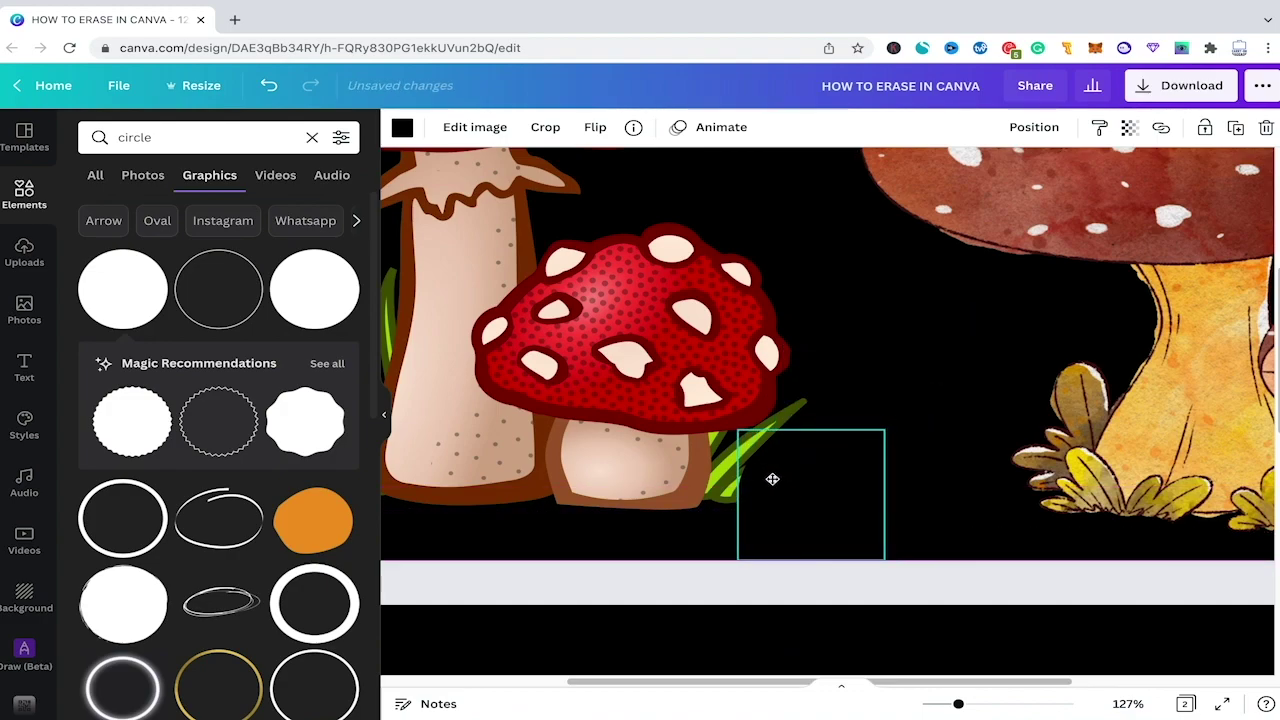
drag(883, 429, 840, 468)
drag(791, 534, 686, 529)
Undo and redo the circle's last resize, then zoom back out and deselect.
scroll(749, 462, up, 3)
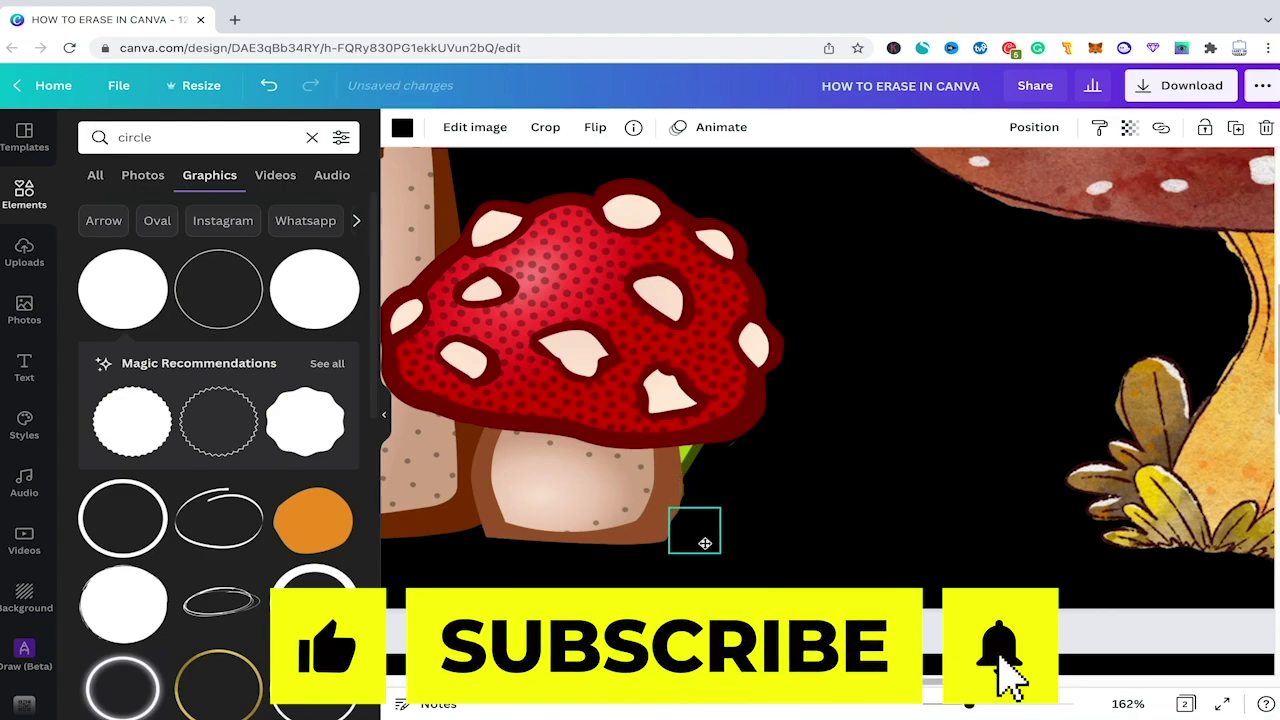
key(ctrl+z)
key(ctrl+z)
key(ctrl+z)
key(ctrl+z)
key(ctrl+z)
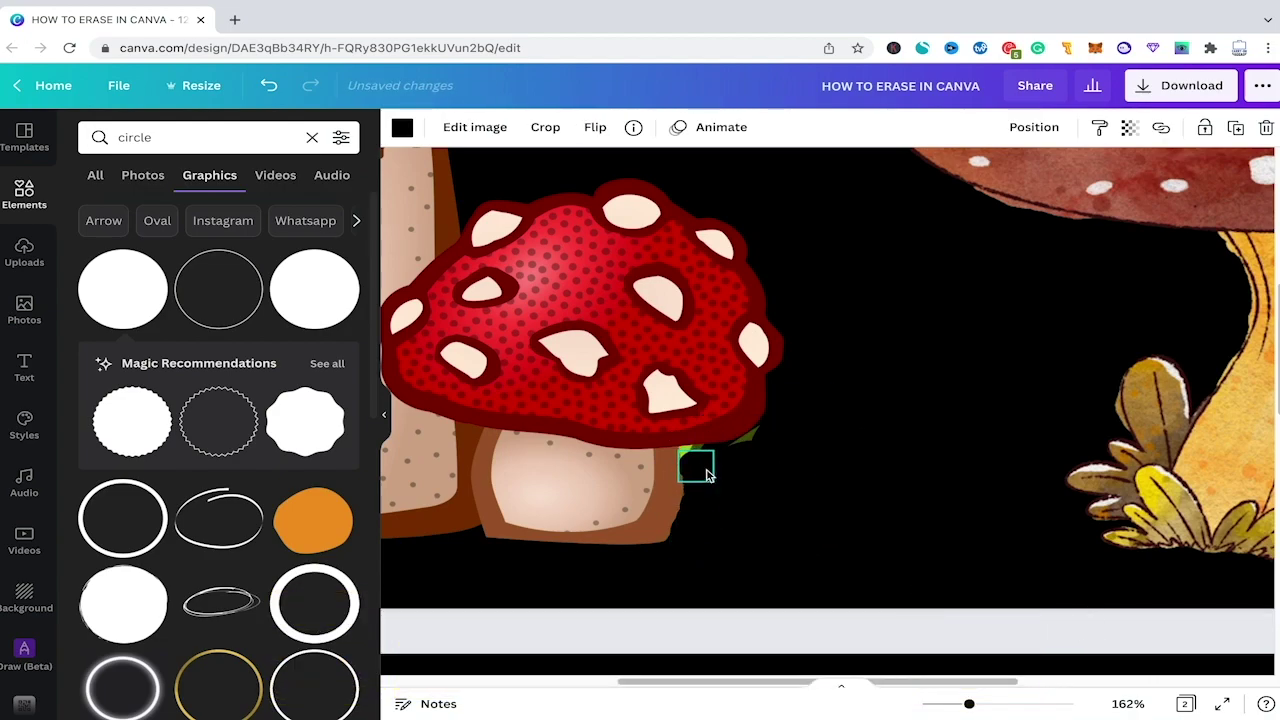
key(ctrl+z)
key(ctrl+z)
key(ctrl+z)
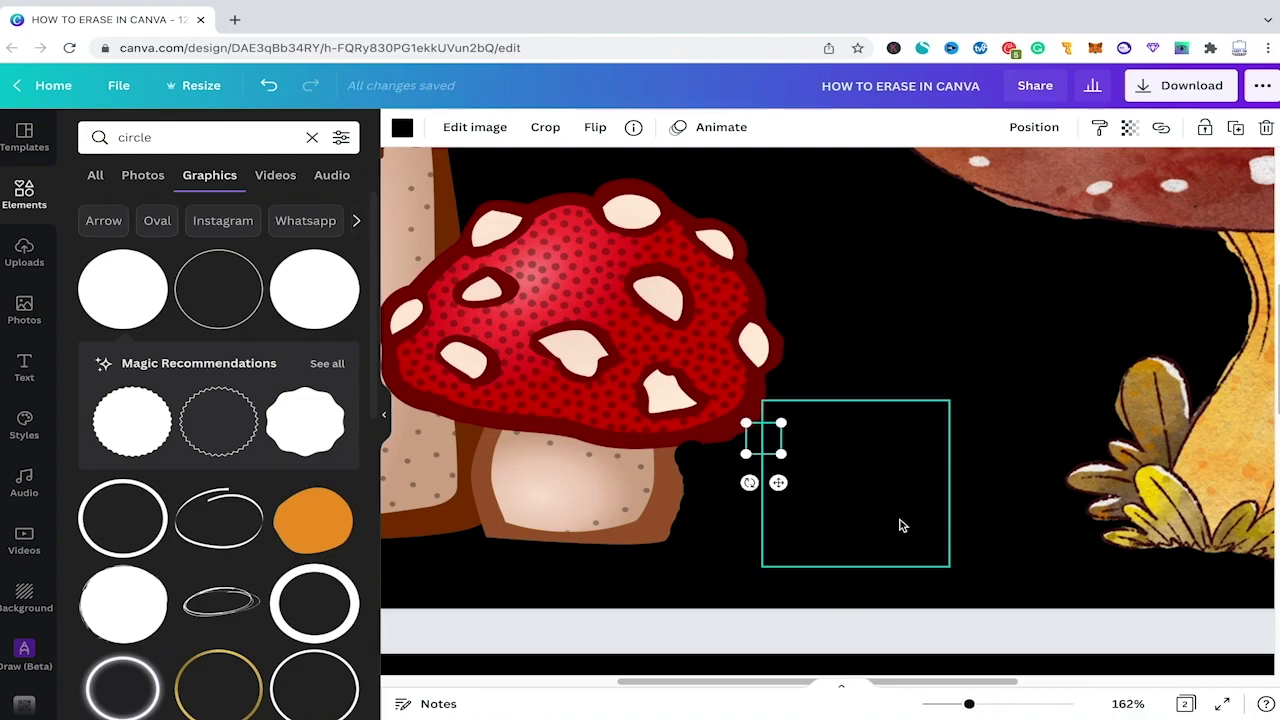
drag(969, 704, 934, 704)
click(820, 472)
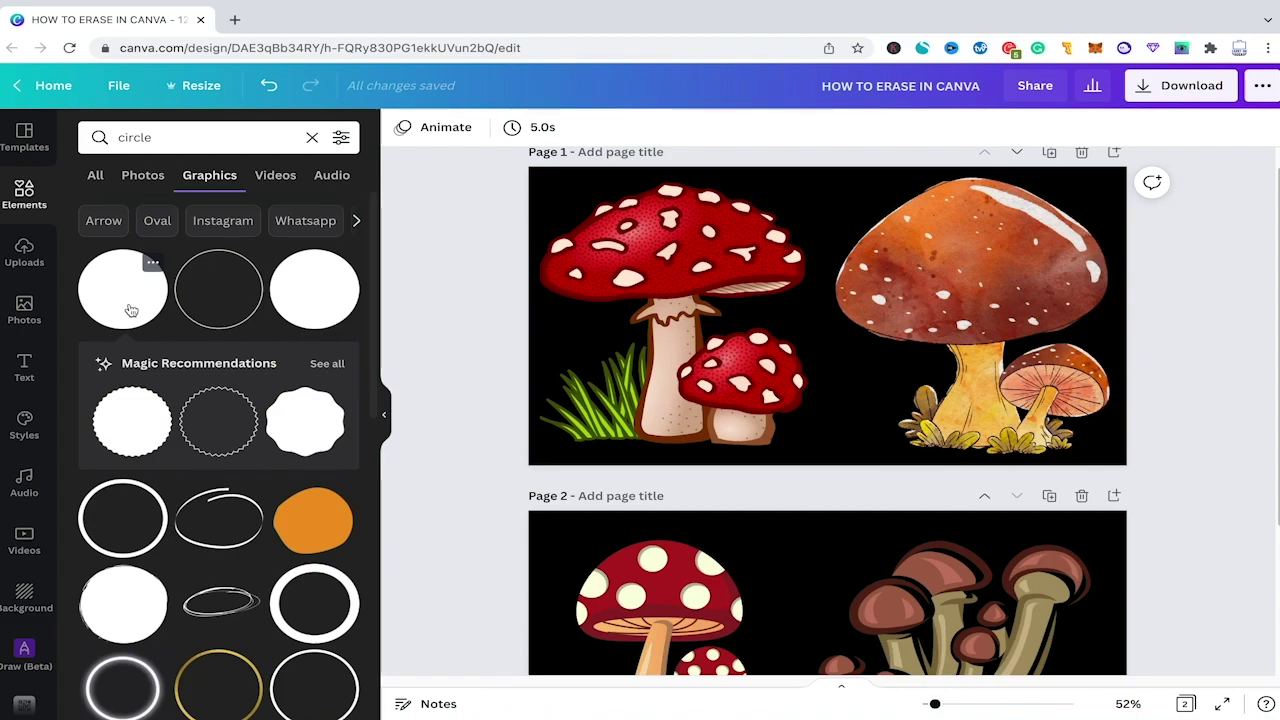
Scroll the view to see both mushroom pages in full.
scroll(778, 343, up, 1)
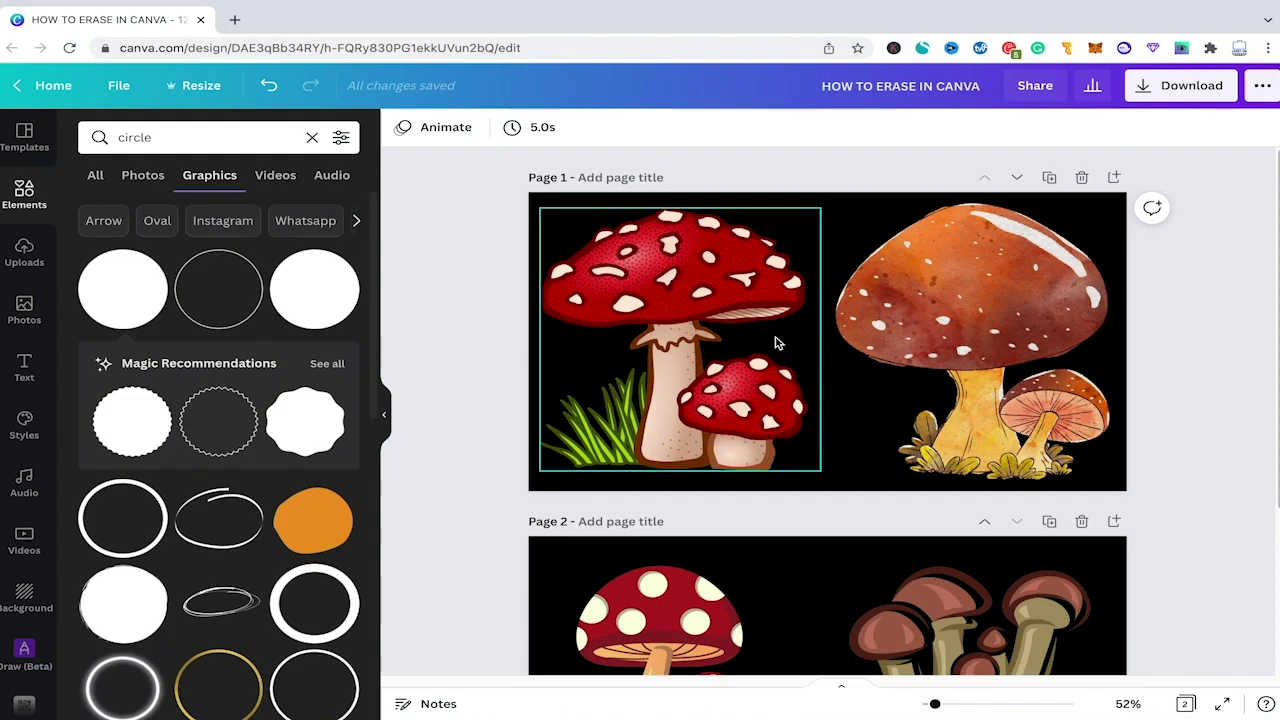
Scroll down to Page 3 to add the mushroom-on-moss photo.
scroll(778, 343, down, 3)
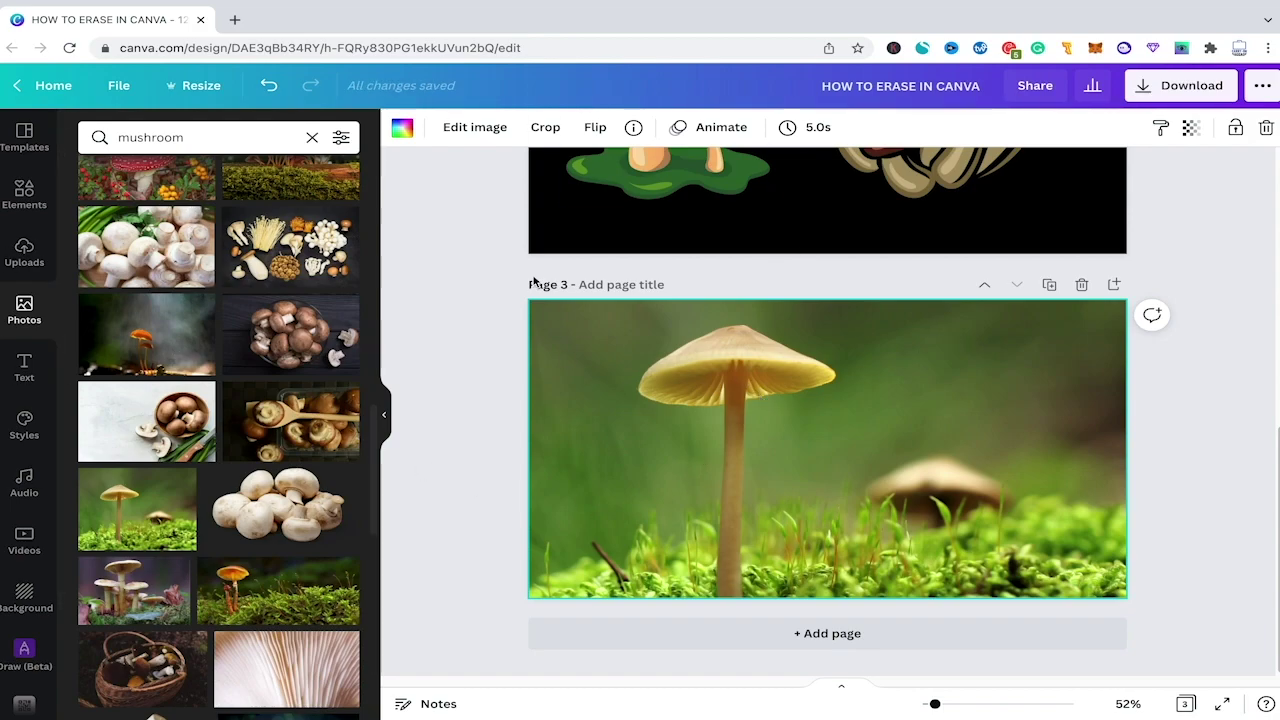
Apply BG Remover to the mushroom photo and switch to the Erase brush.
click(472, 128)
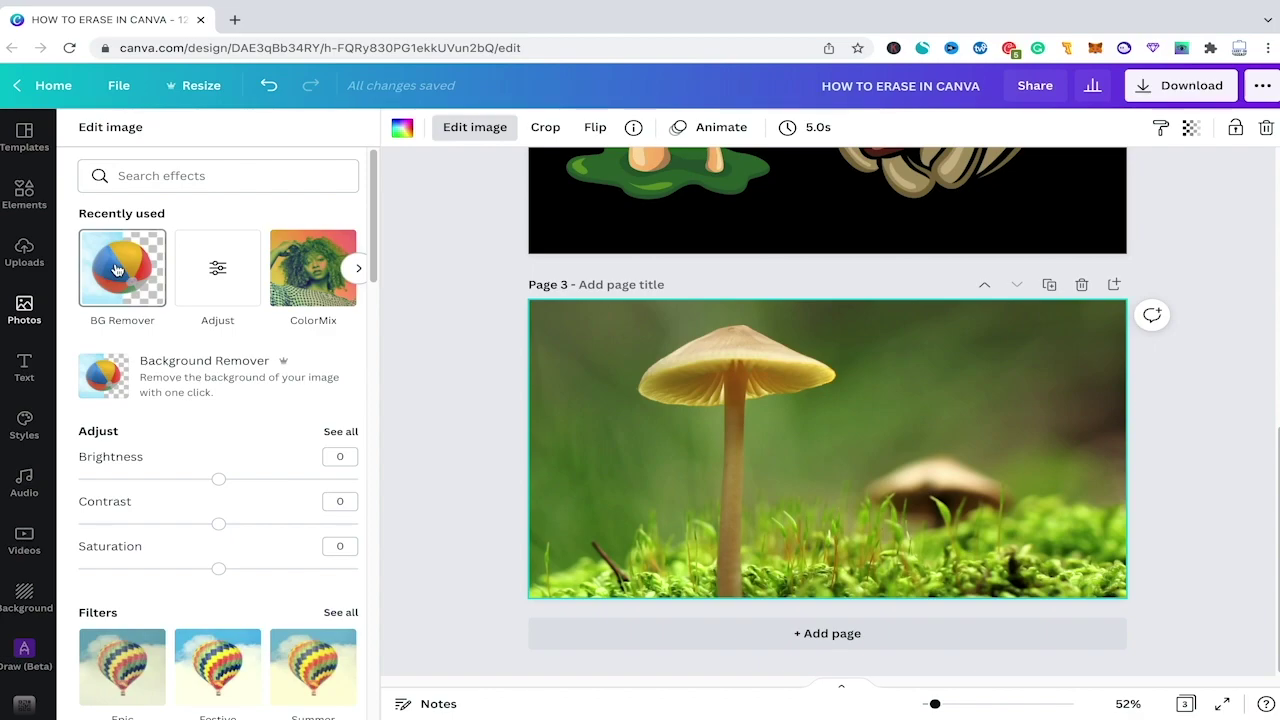
click(117, 270)
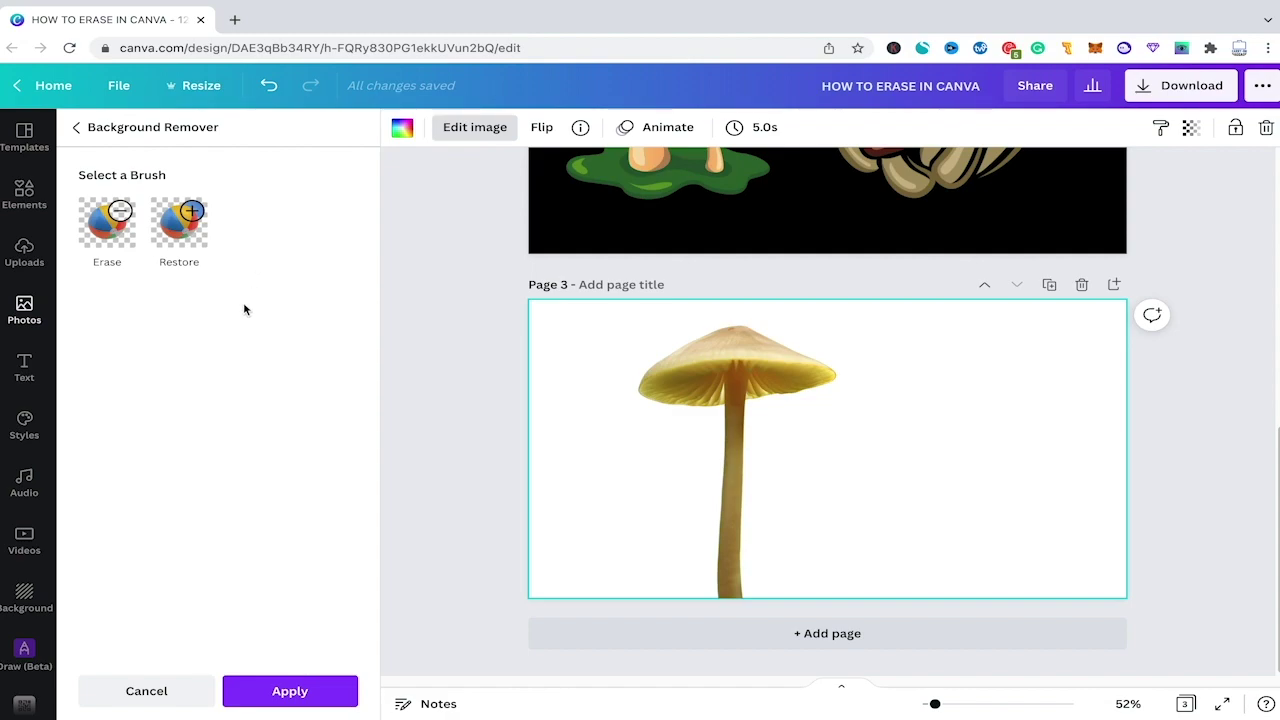
click(105, 225)
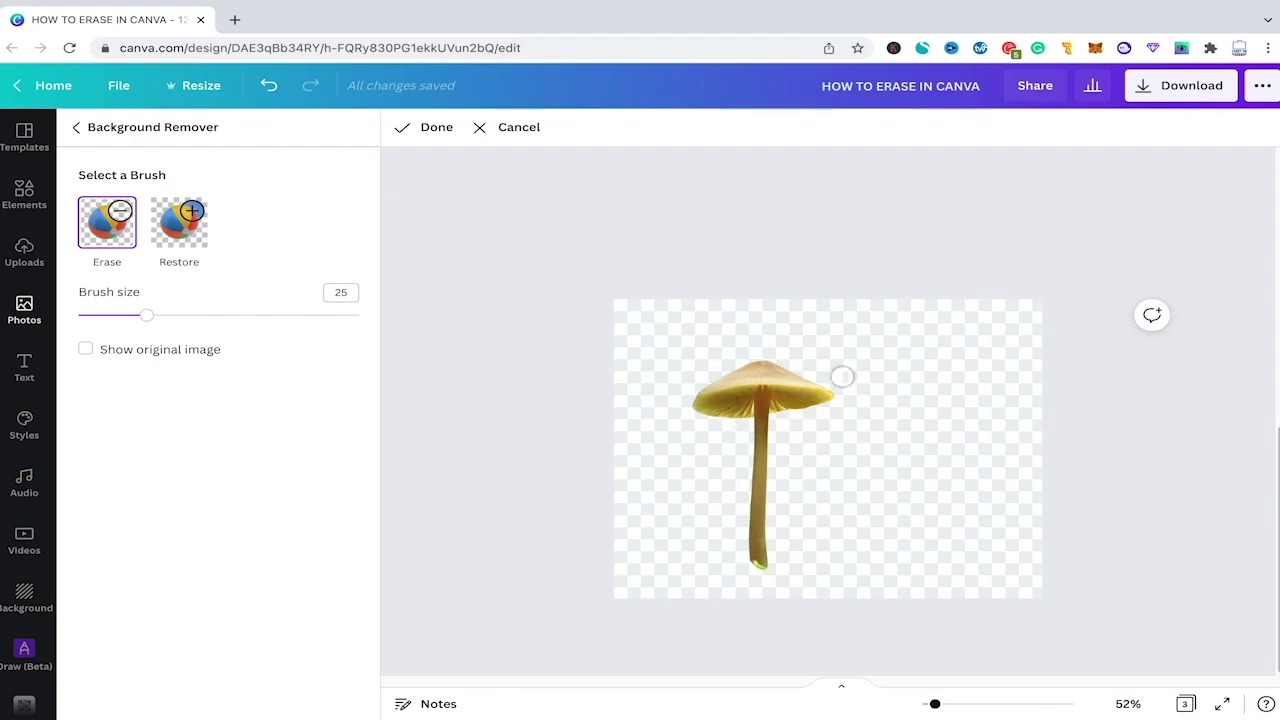
Erase the right tip of the mushroom cap and finish with Done.
drag(842, 377, 824, 410)
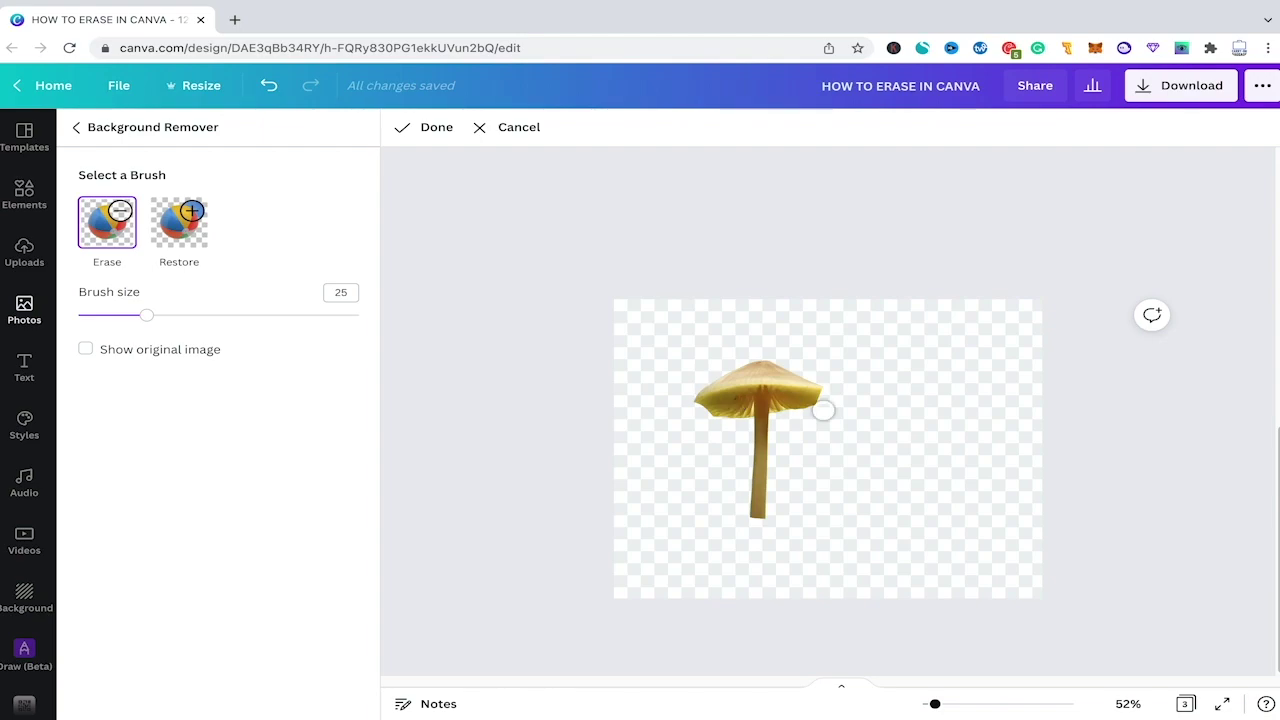
click(426, 129)
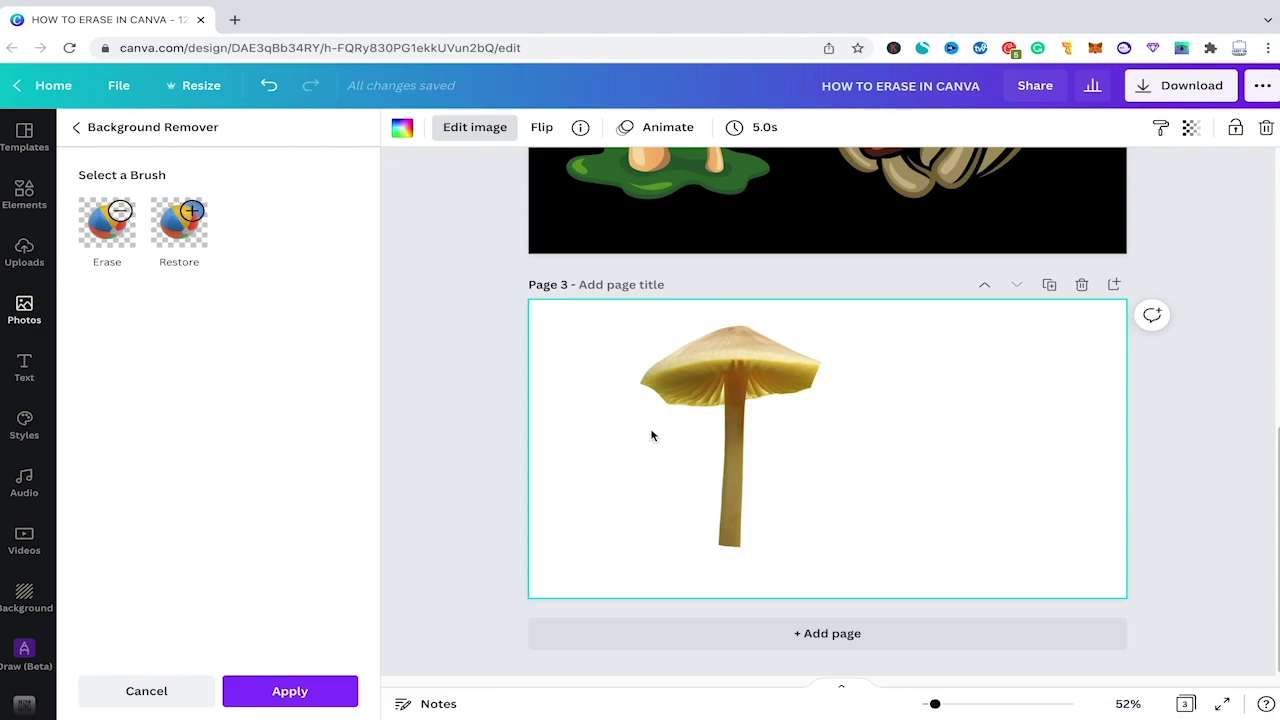
Exit the Background Remover and drag the mushroom photo off Page 3.
key(Escape)
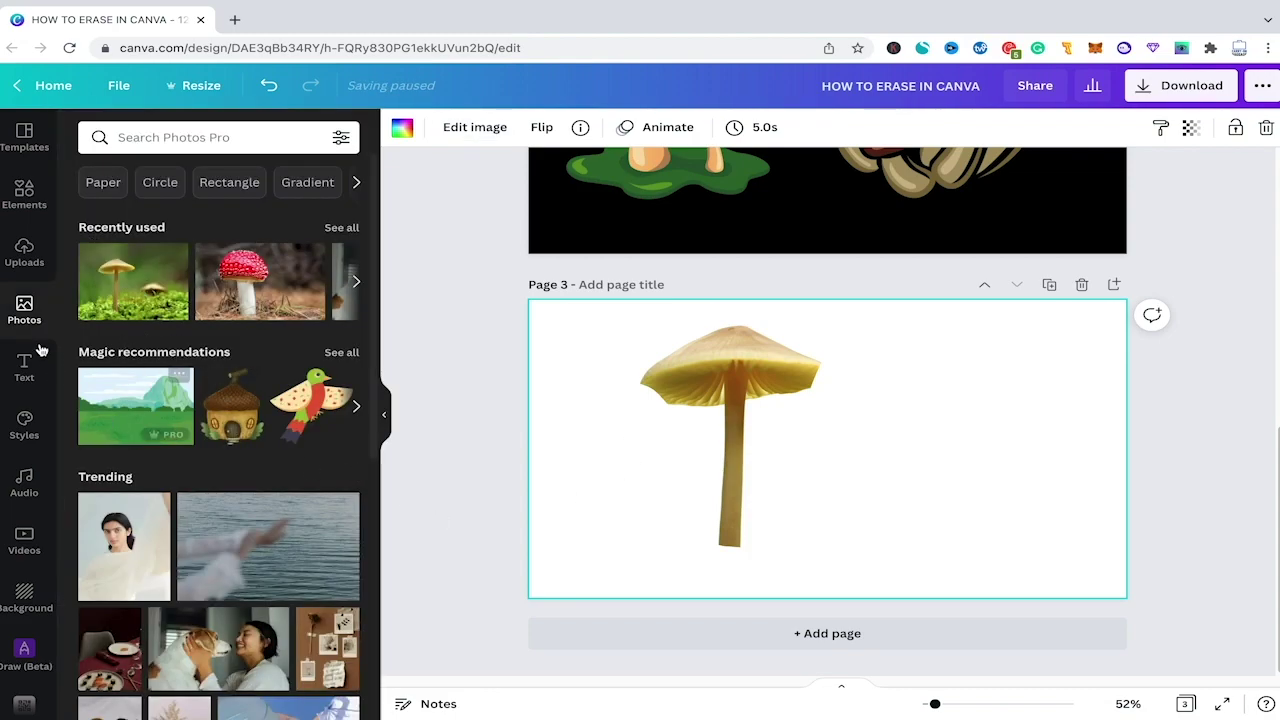
scroll(234, 360, down, 3)
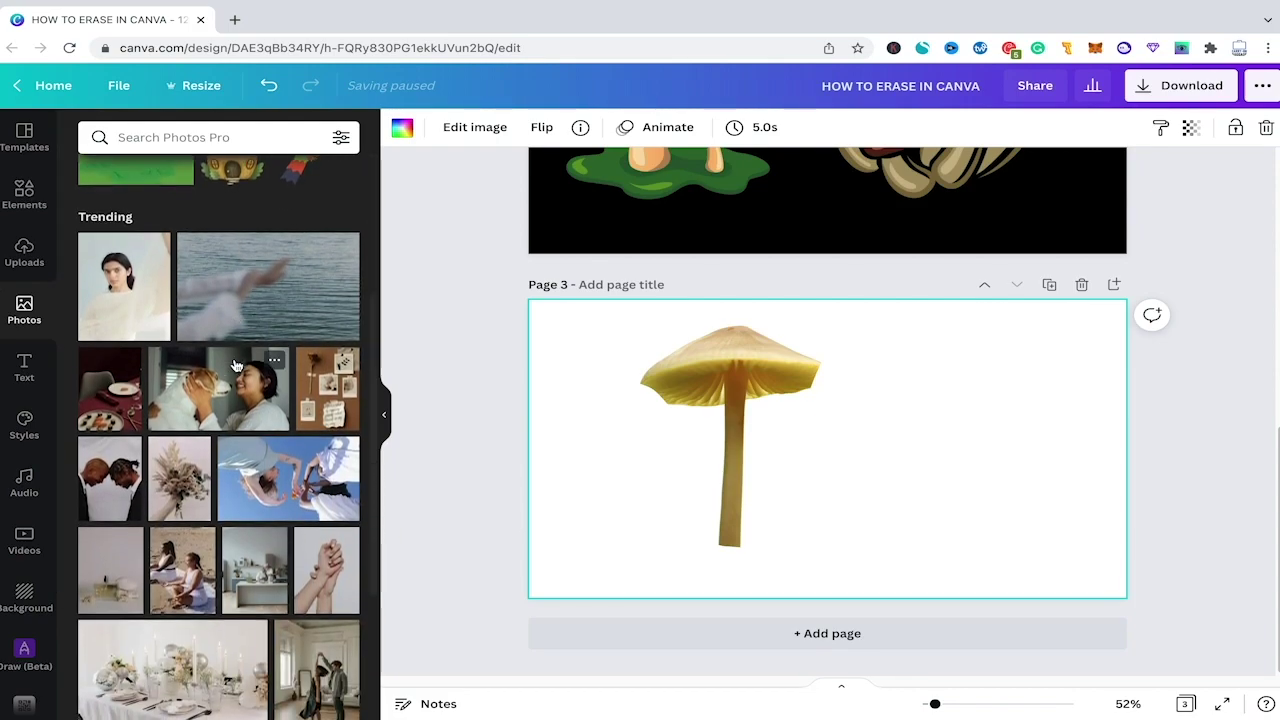
drag(293, 500, 766, 400)
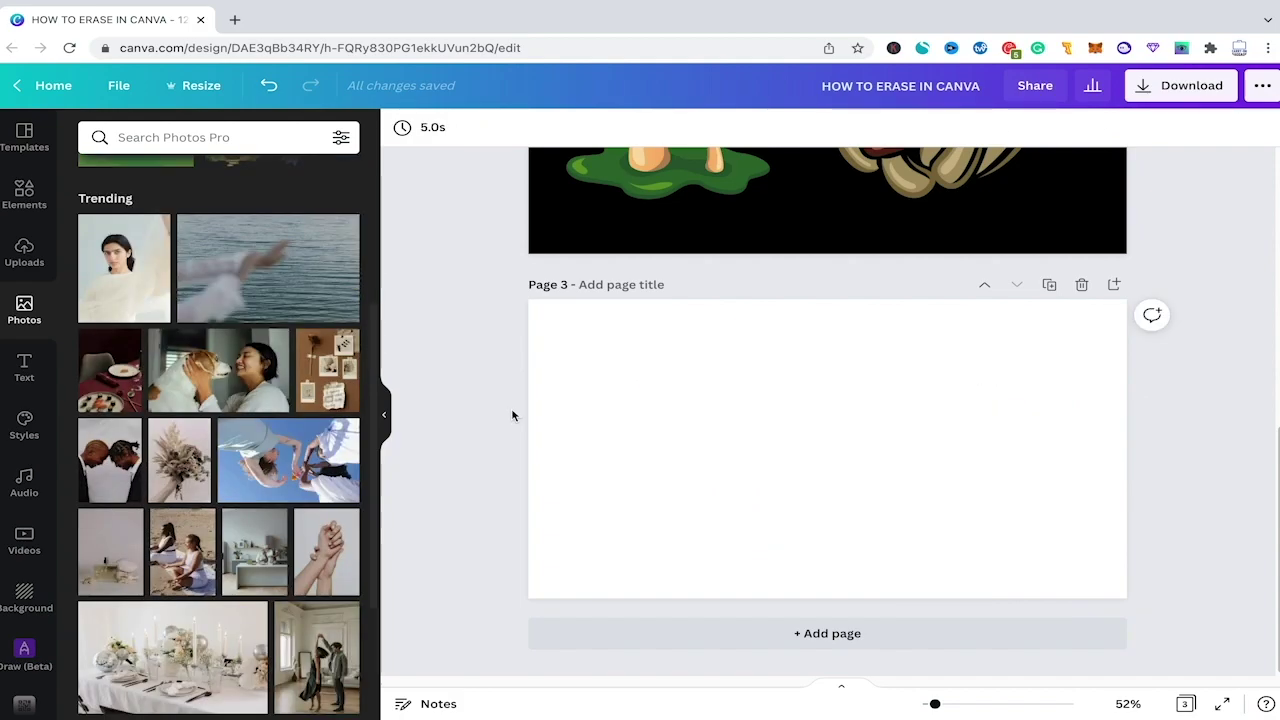
Browse the mushroom graphics, try the brown porcini, then place the red spotted mushroom on Page 3.
click(24, 195)
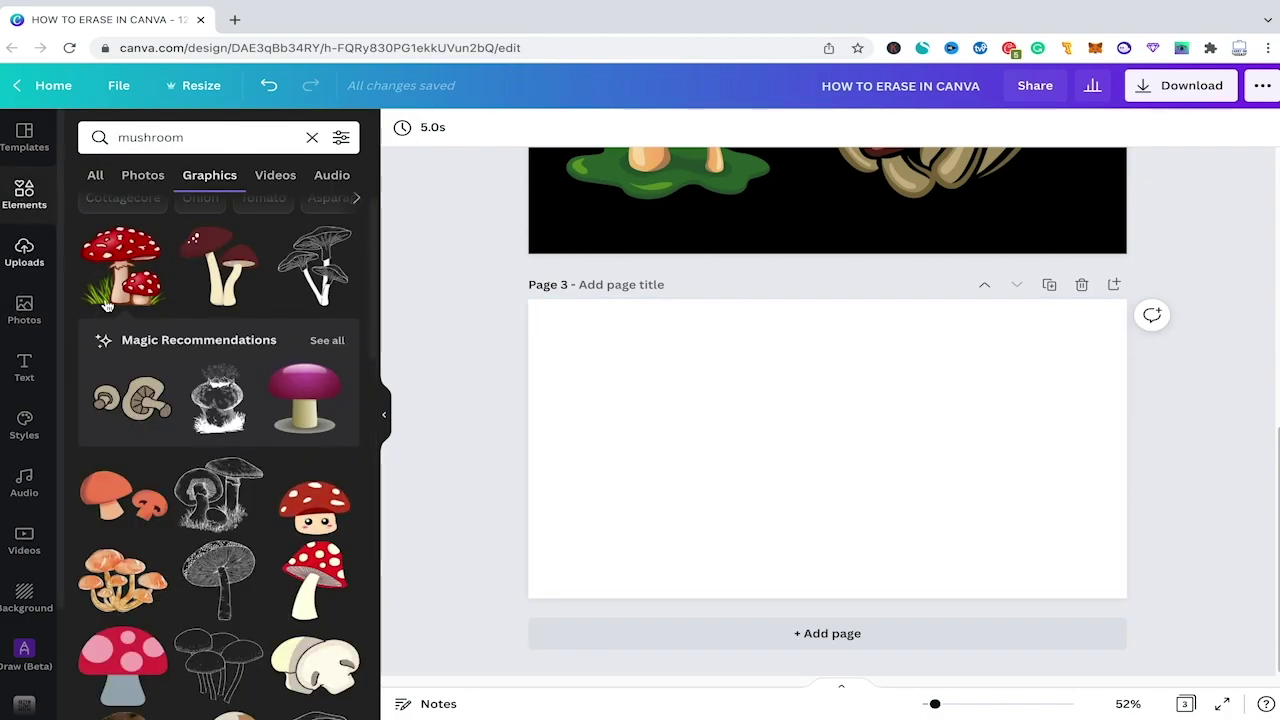
scroll(200, 400, down, 3)
scroll(426, 460, up, 5)
scroll(426, 460, down, 5)
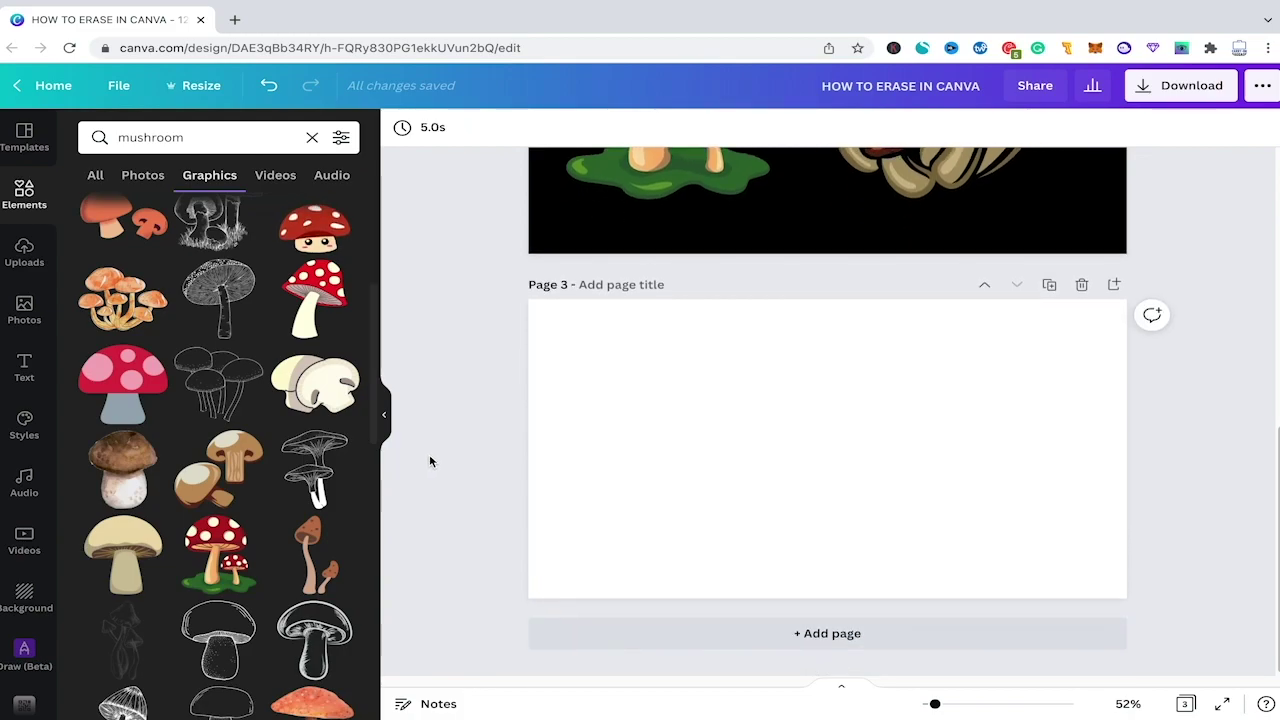
drag(125, 455, 300, 420)
drag(215, 555, 664, 374)
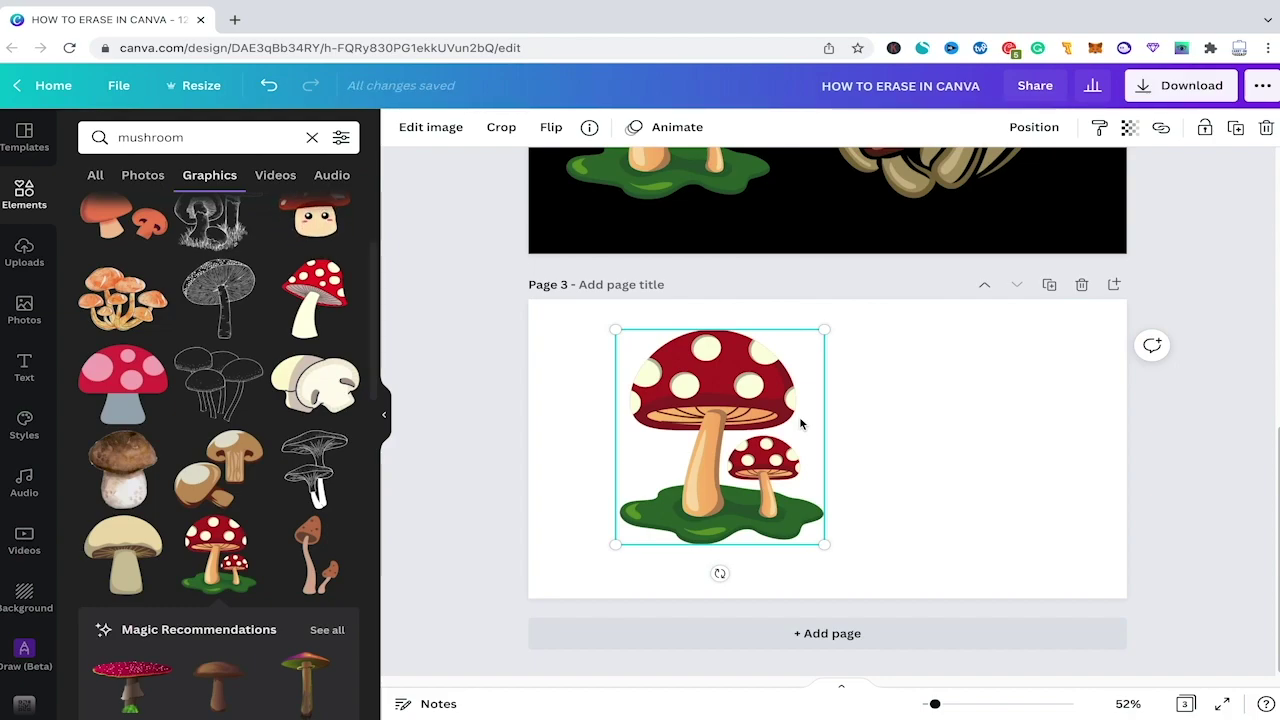
scroll(257, 349, up, 3)
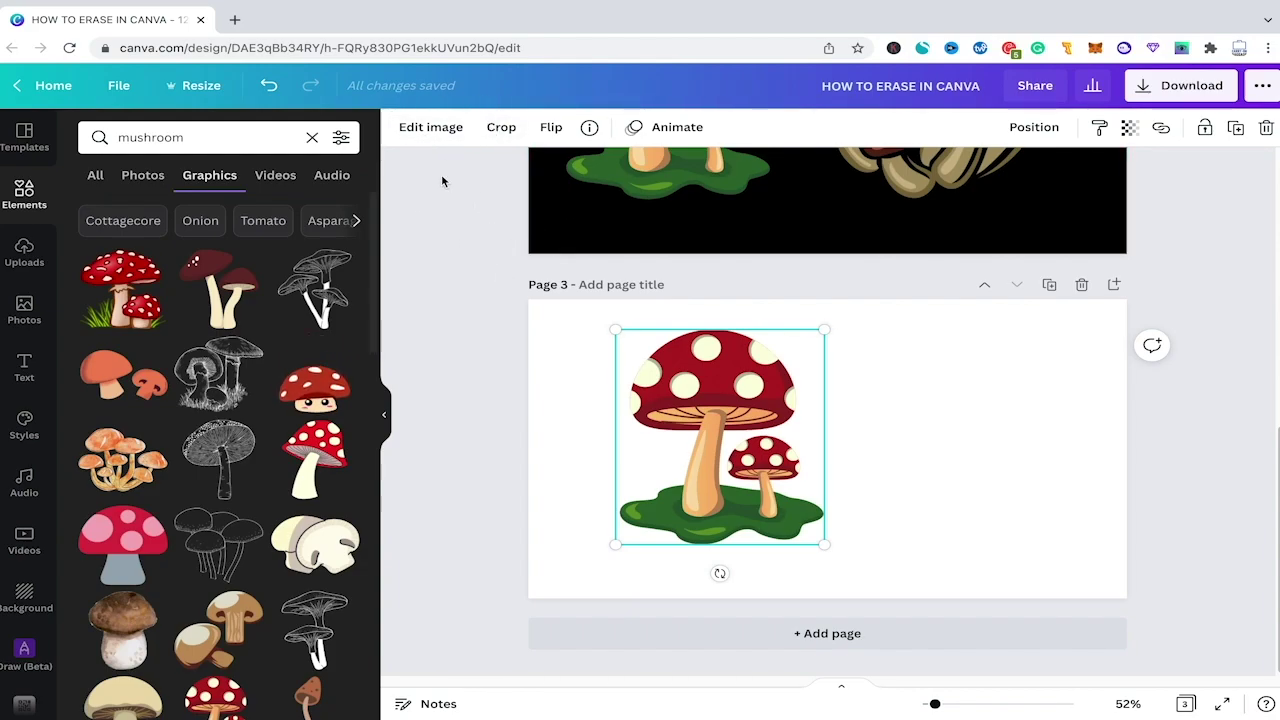
Nudge the red mushroom graphic left, then reselect it and bring up its Edit image effects.
drag(731, 425, 687, 425)
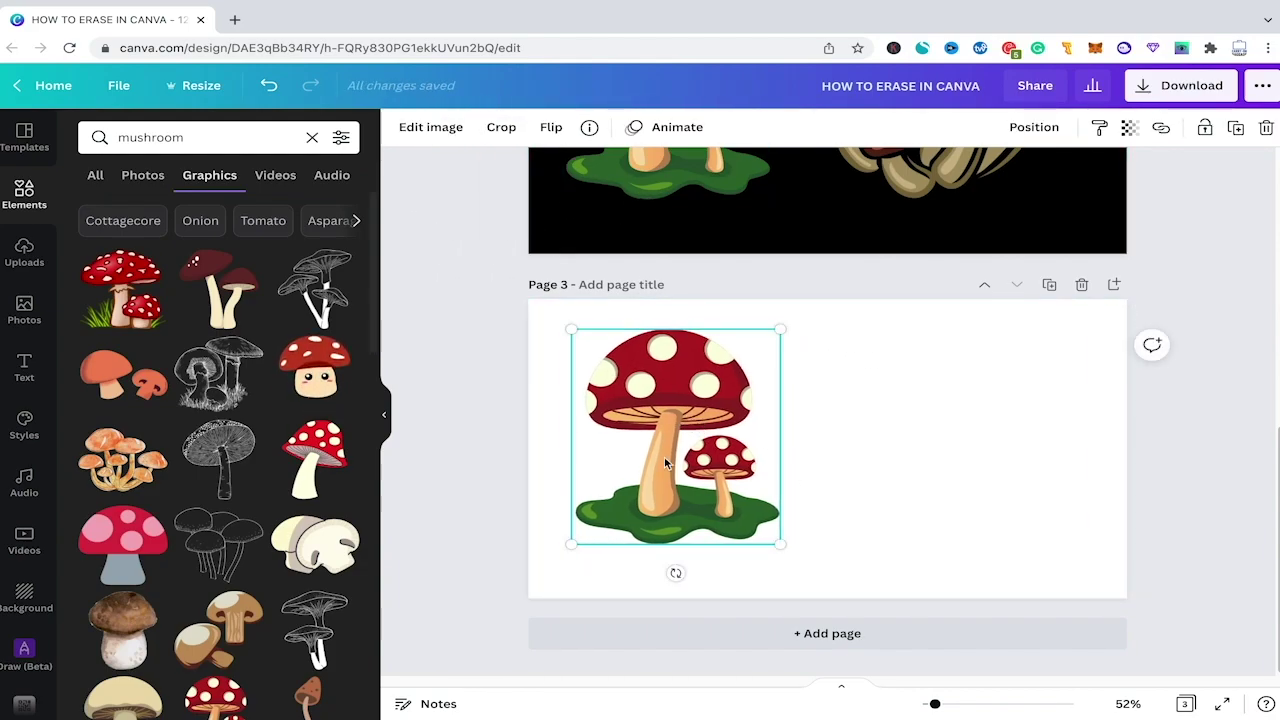
click(815, 416)
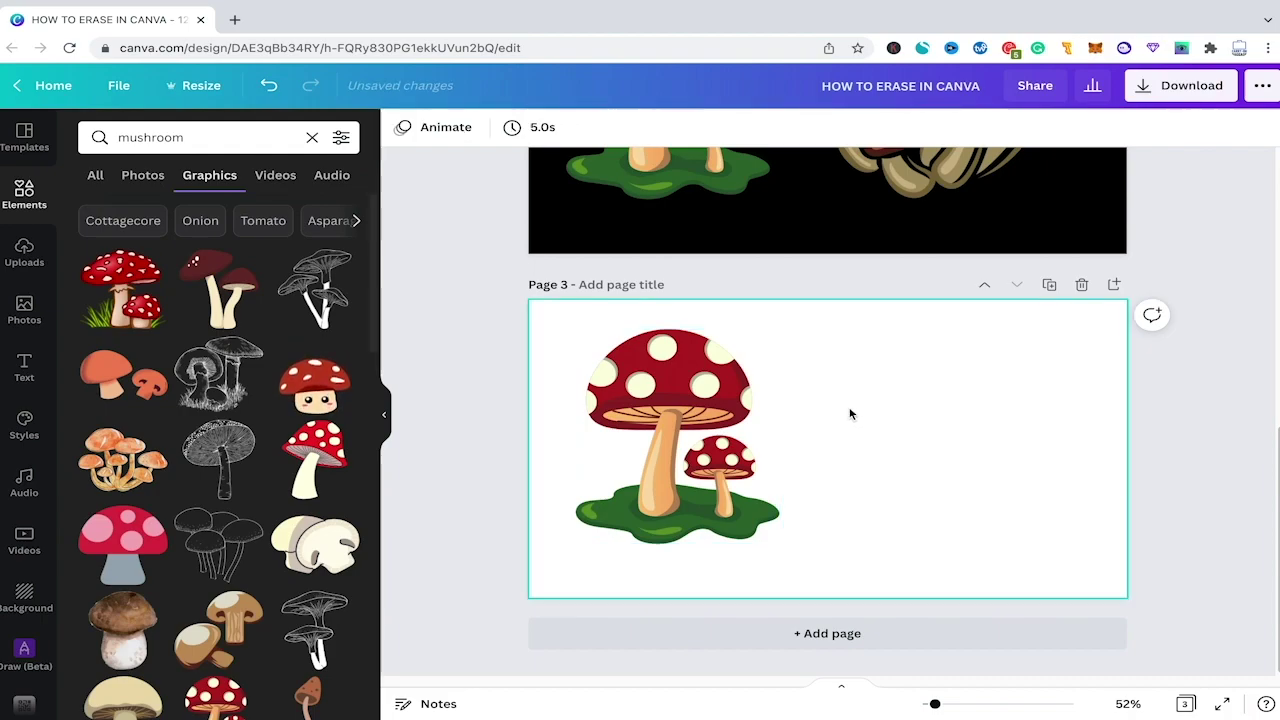
click(762, 500)
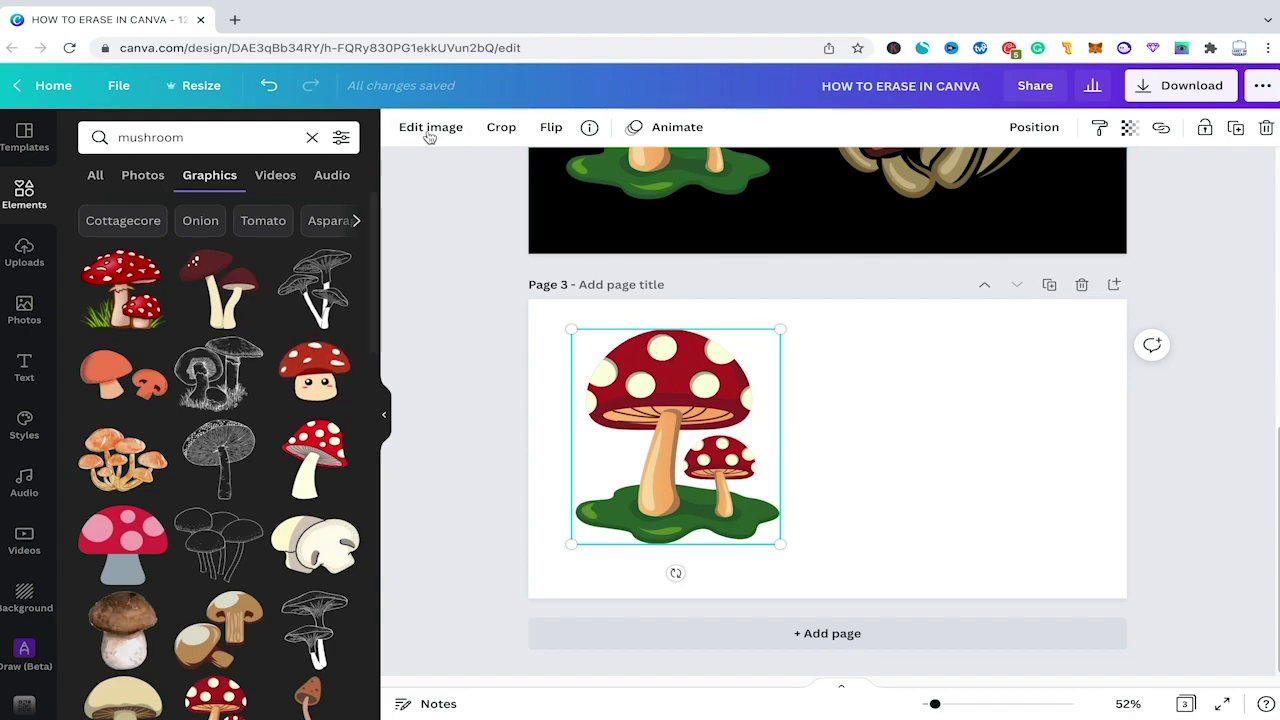
click(428, 131)
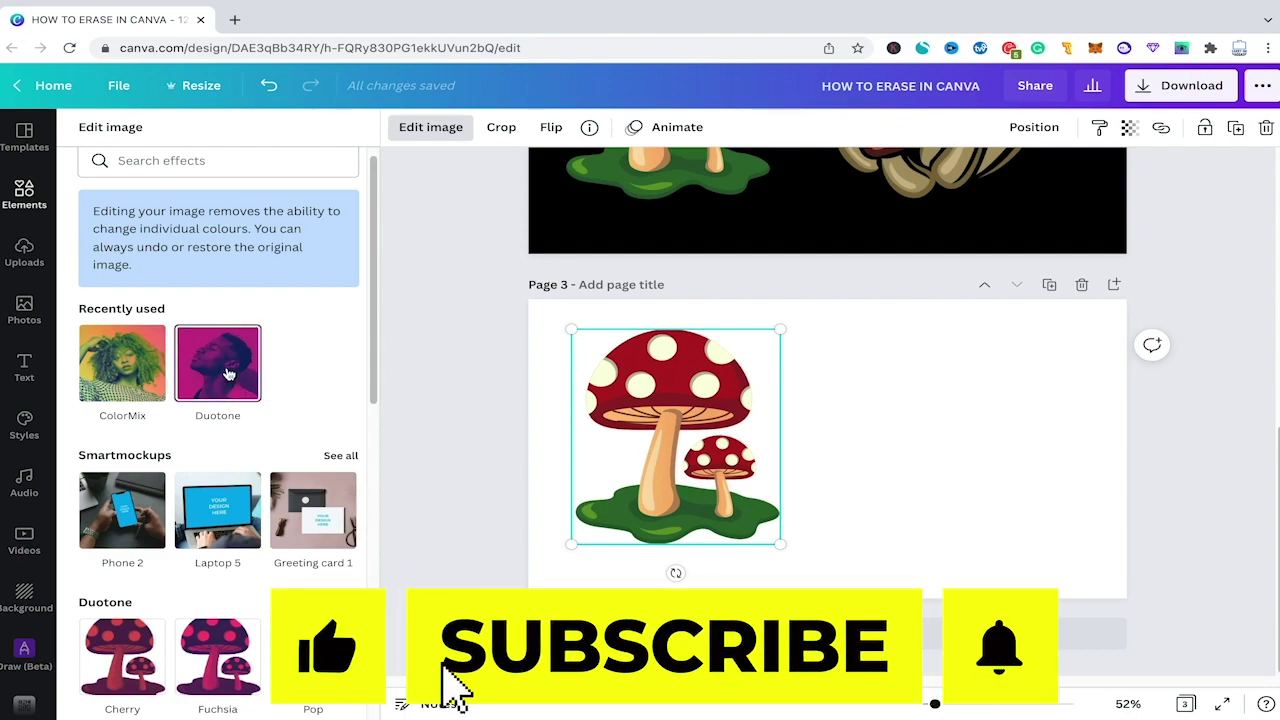
scroll(228, 374, up, 1)
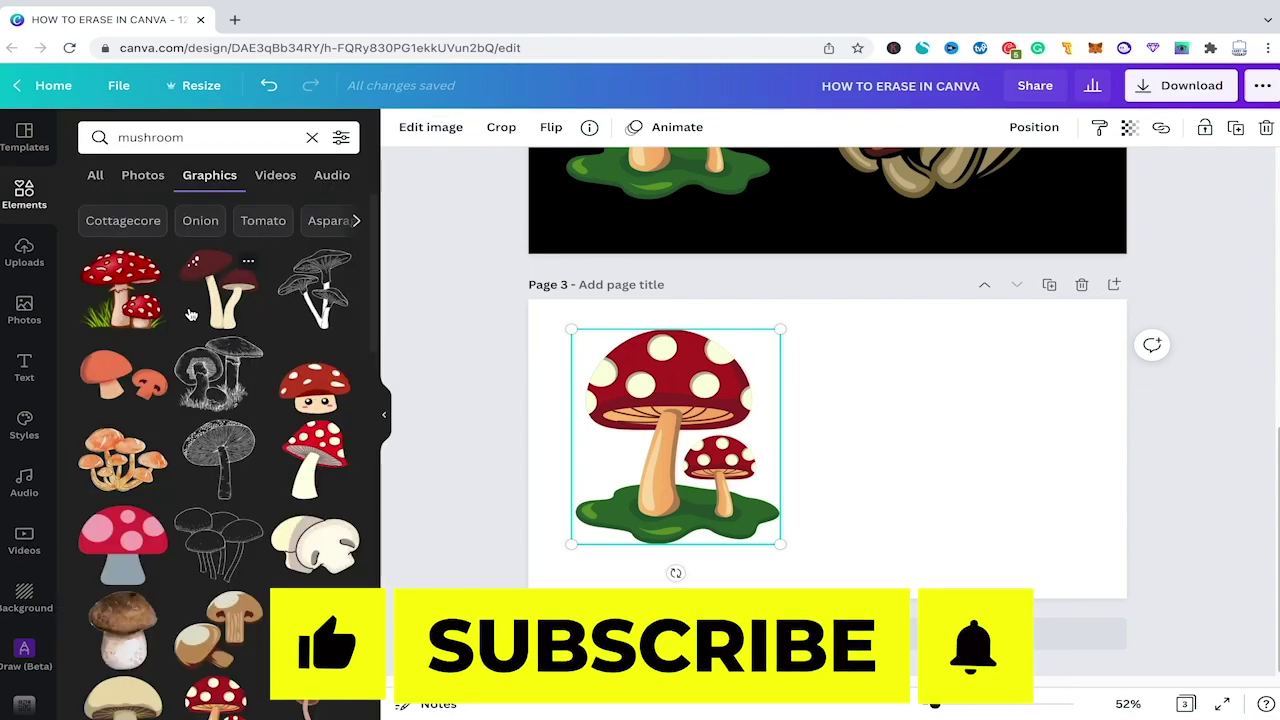
Place the red toadstool graphic right of the first, remove its background, and erase some left grass.
drag(123, 290, 958, 417)
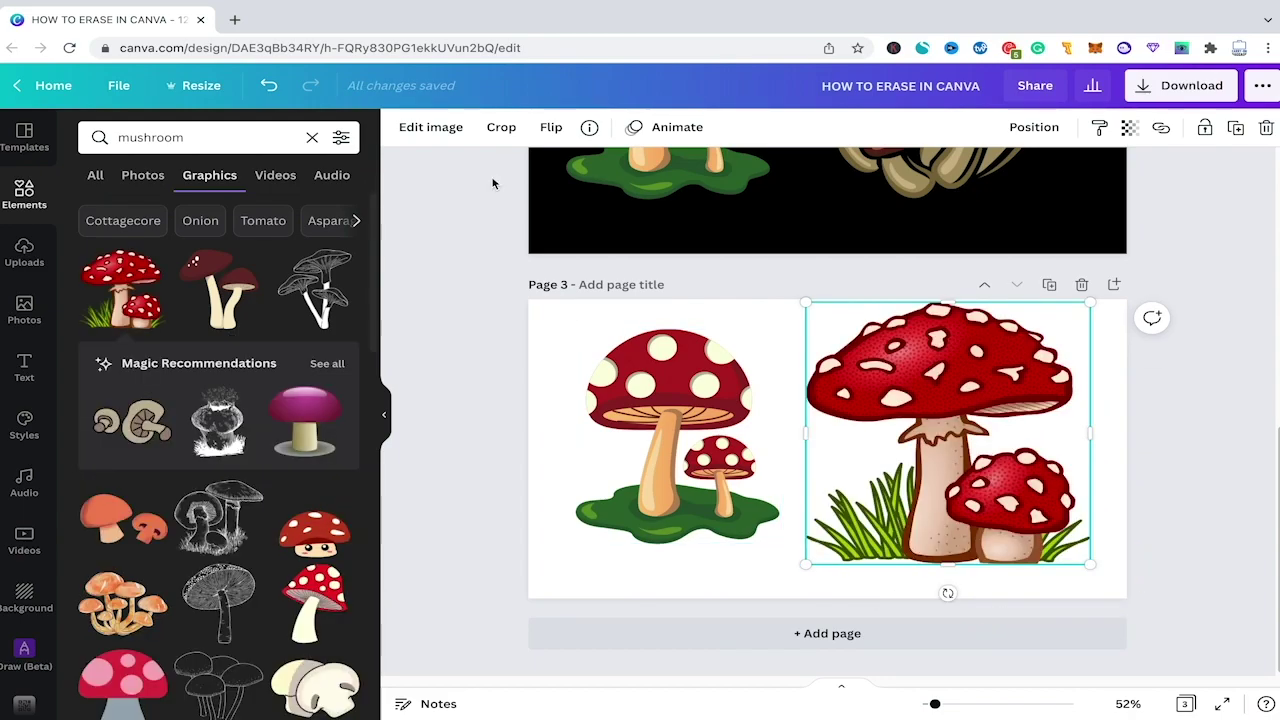
click(438, 128)
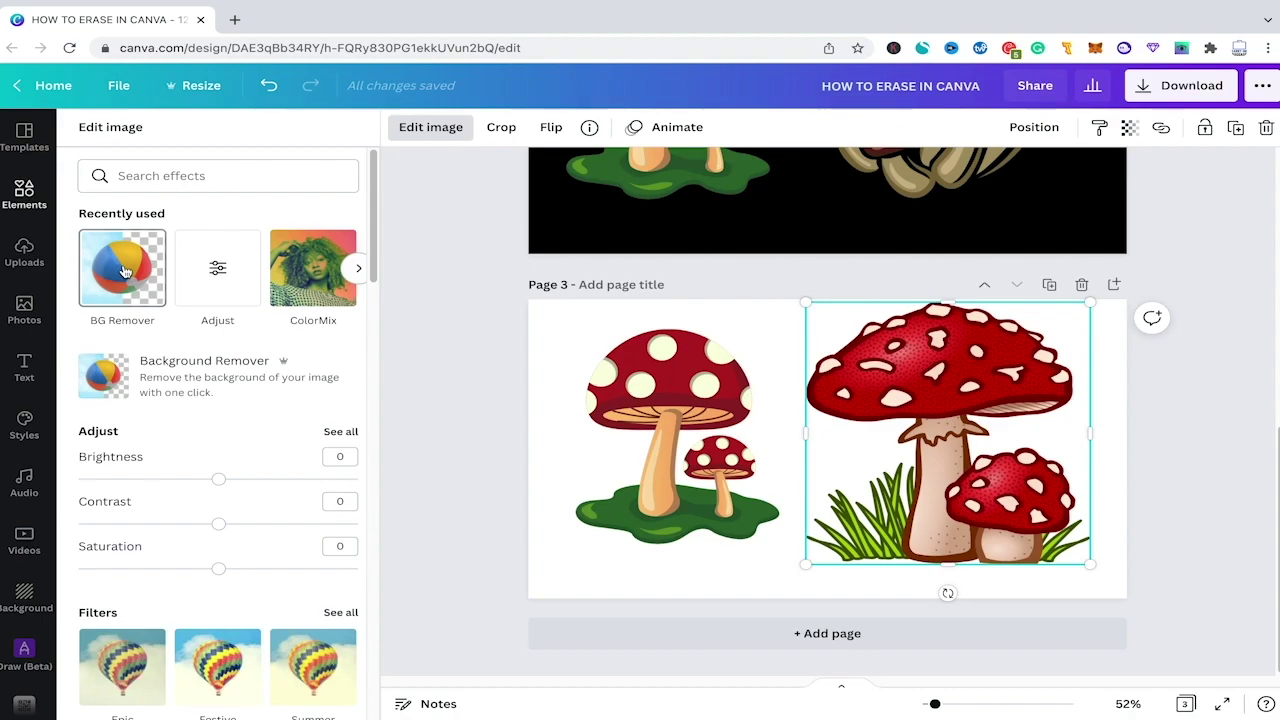
click(124, 271)
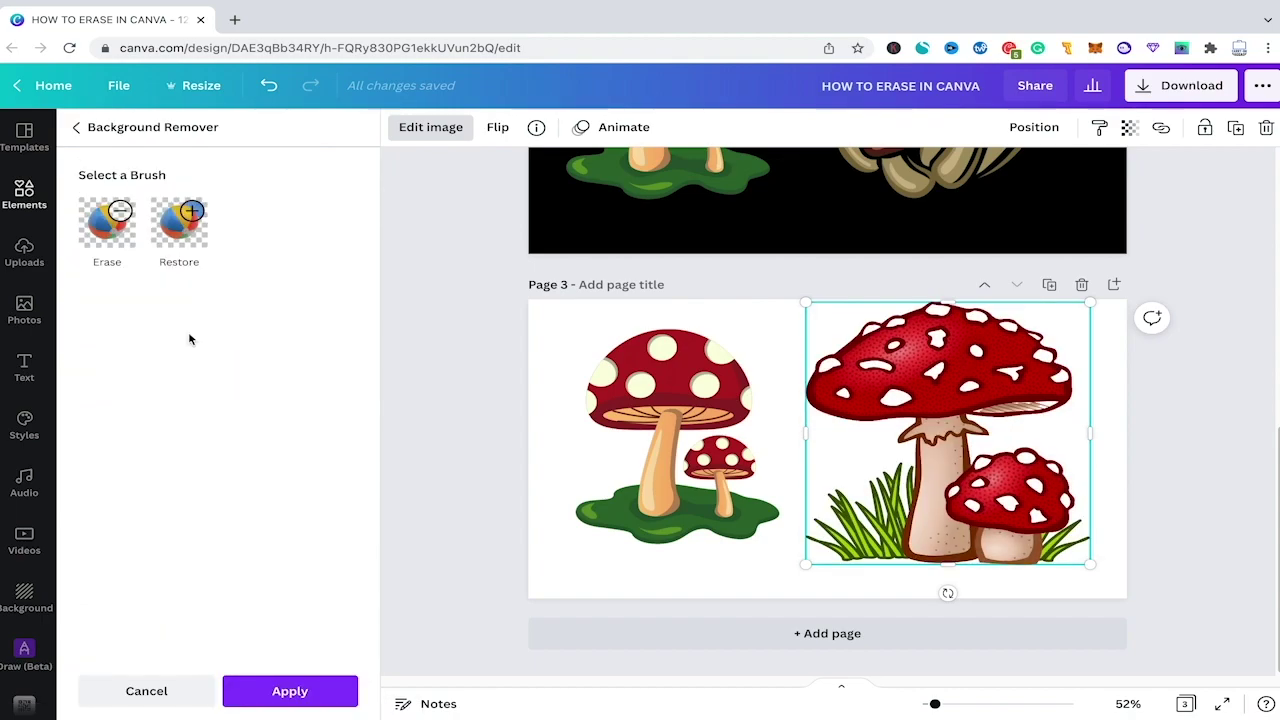
click(105, 220)
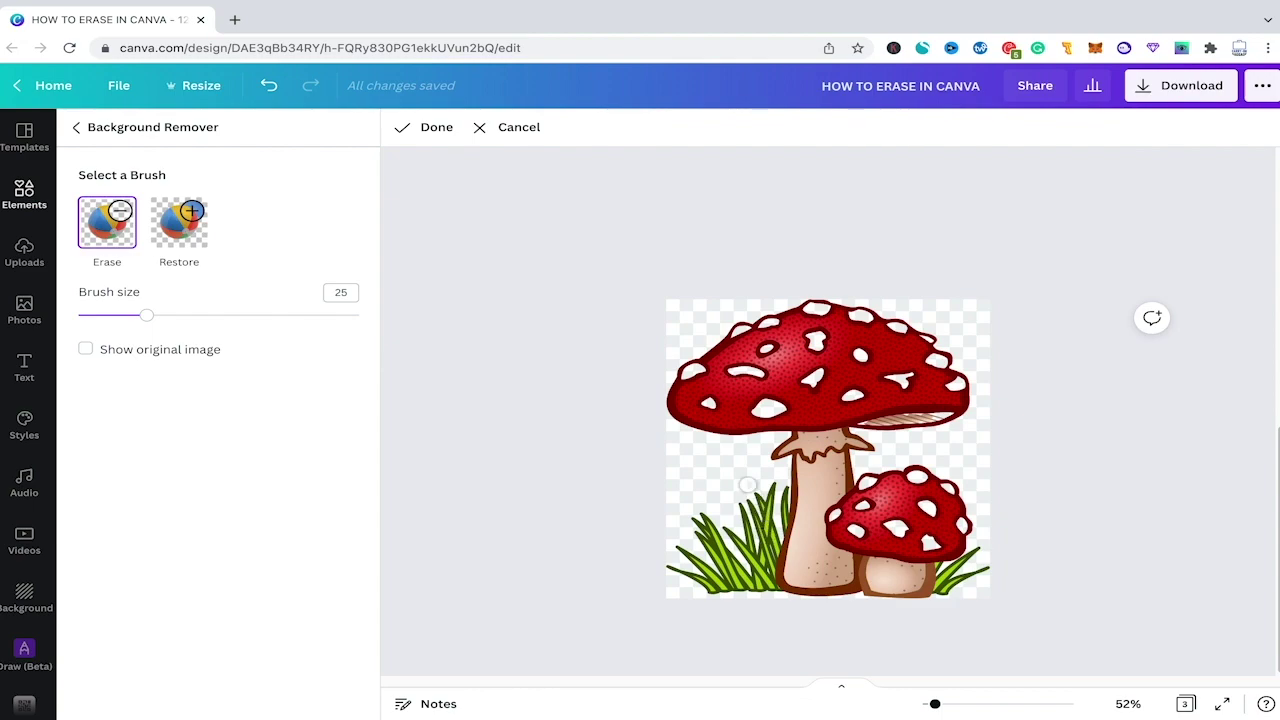
mouse_move(754, 522)
mouse_down()
mouse_move(769, 486)
mouse_move(760, 518)
mouse_move(754, 499)
mouse_move(751, 520)
mouse_move(736, 506)
mouse_move(744, 515)
mouse_move(706, 544)
mouse_move(705, 494)
mouse_move(728, 529)
mouse_move(699, 516)
mouse_up()
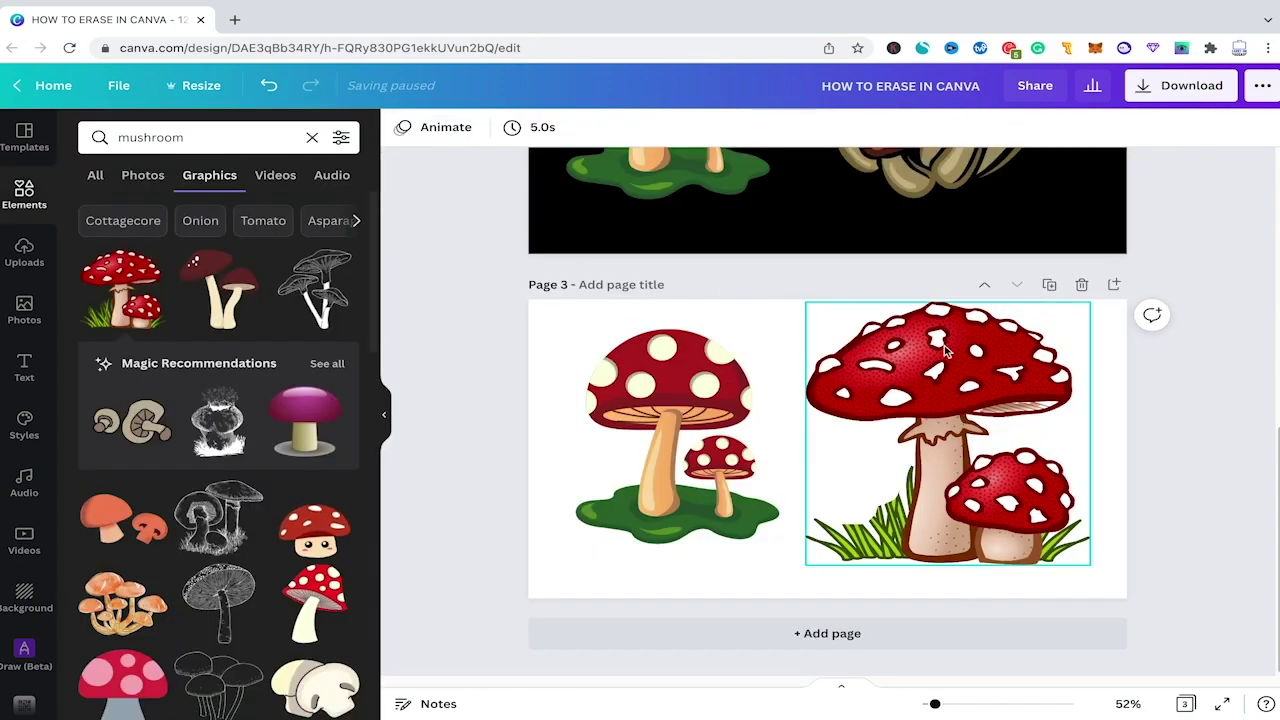